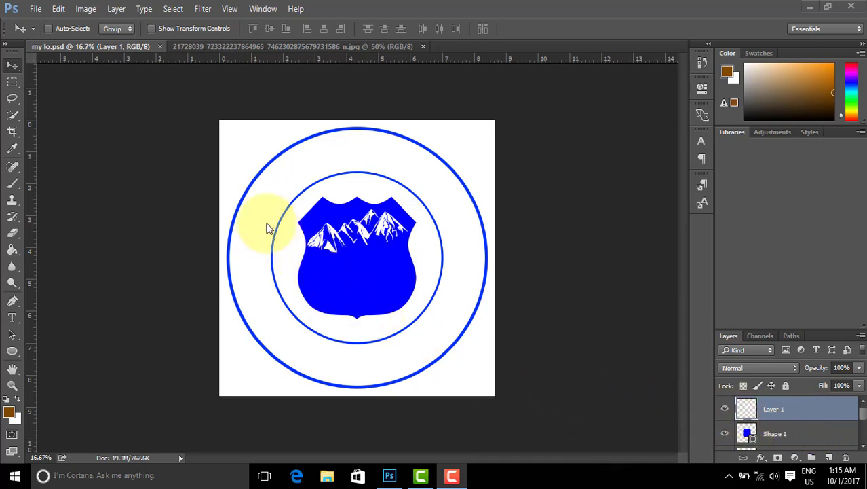
Step: Compare the working logo against the reference Tibetan Music World logo several times
{"action": "left_click", "coordinate": [269, 48]}
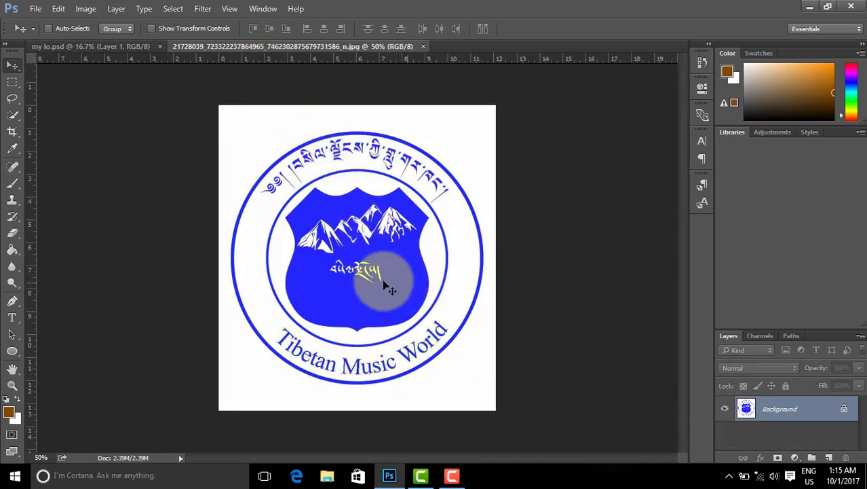
{"action": "left_click", "coordinate": [139, 47]}
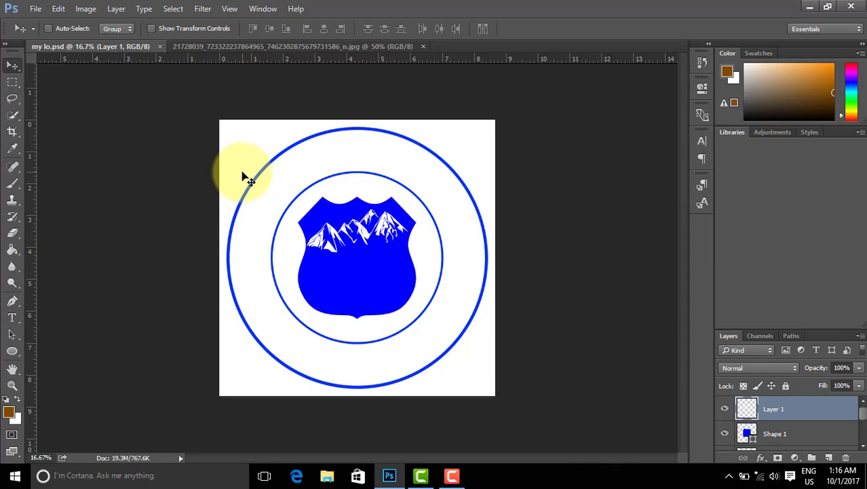
{"action": "left_click", "coordinate": [298, 45]}
{"action": "left_click", "coordinate": [125, 46]}
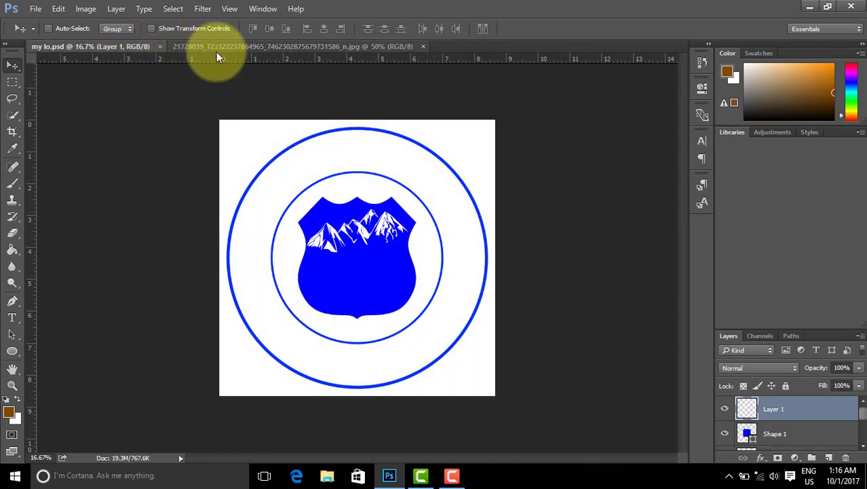
{"action": "left_click", "coordinate": [232, 46]}
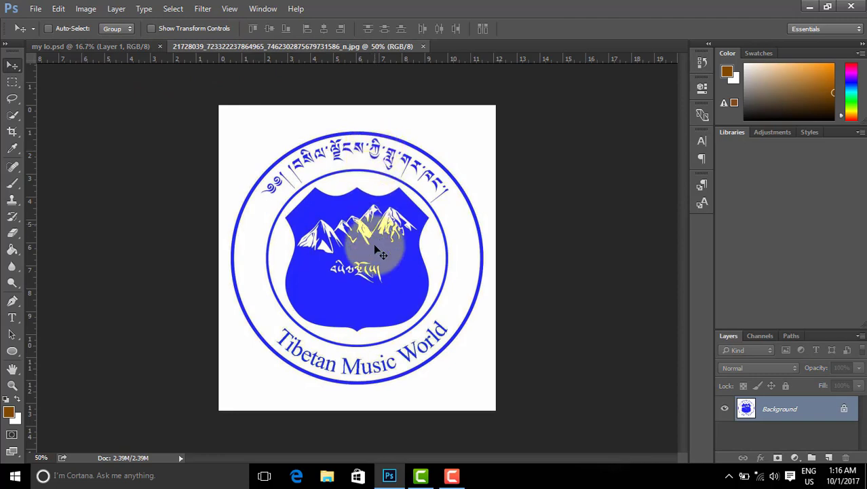
{"action": "left_click", "coordinate": [124, 44]}
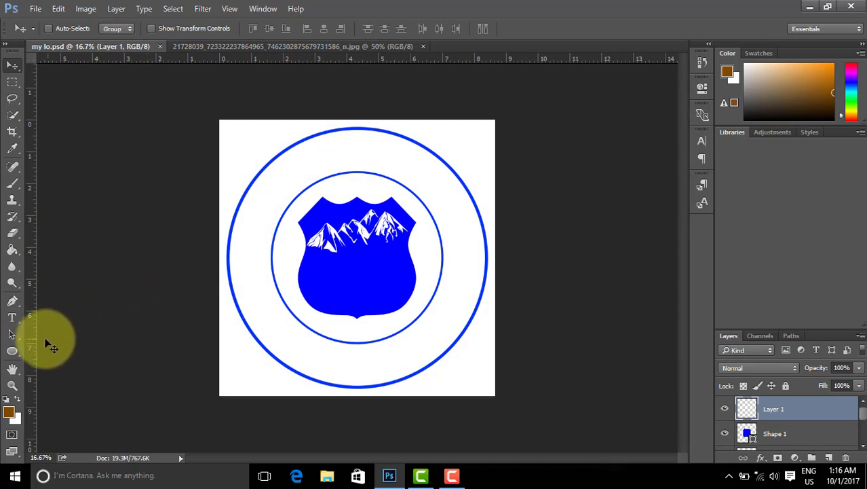
Step: Select the Pen tool with its drawing mode set to Path
{"action": "left_click", "coordinate": [13, 303]}
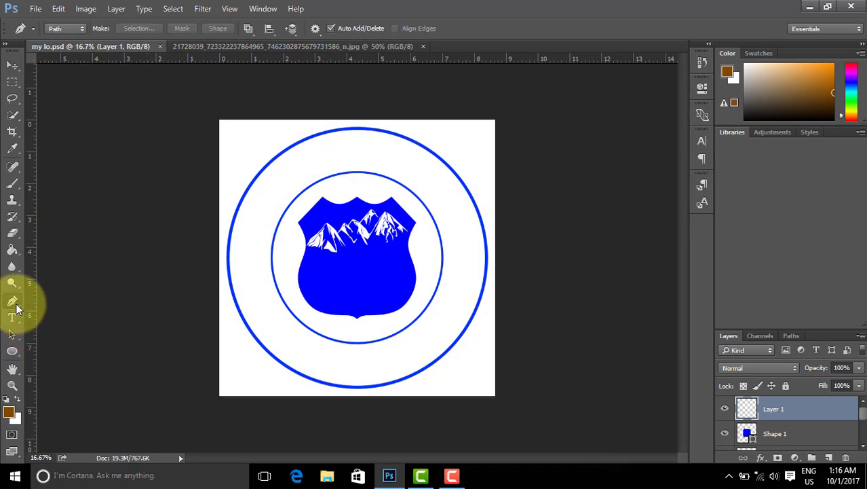
{"action": "left_click", "coordinate": [9, 353]}
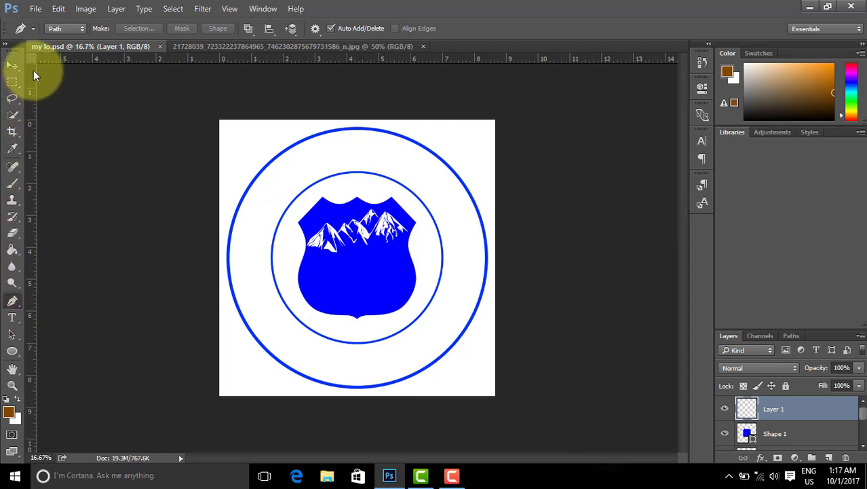
{"action": "left_click", "coordinate": [70, 28]}
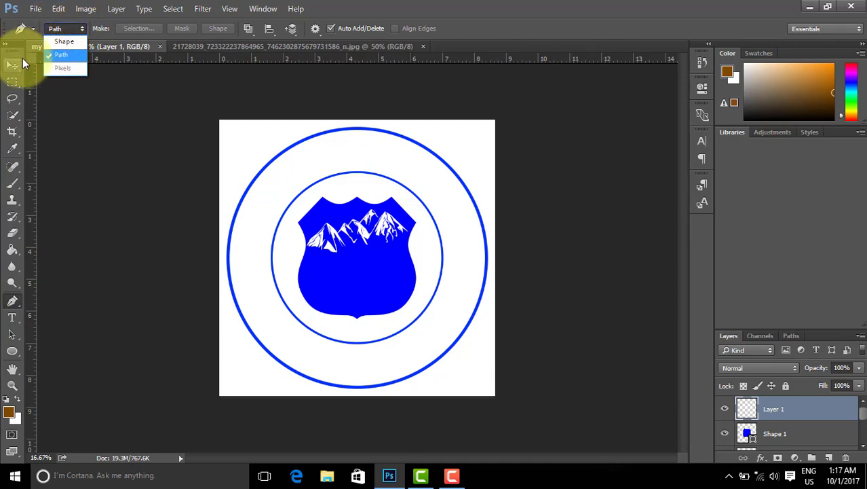
{"action": "left_click", "coordinate": [65, 55]}
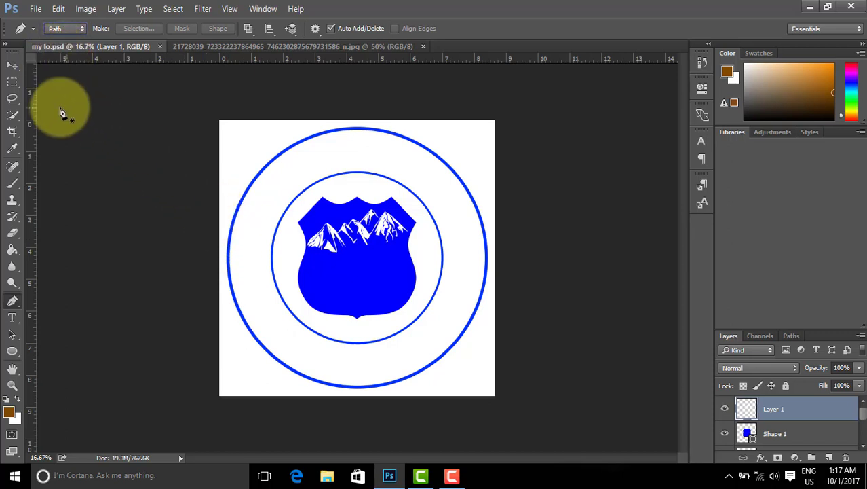
Step: Drag a vertical and a horizontal guide from the rulers to cross at the logo's centre
{"action": "left_click_drag", "start_coordinate": [30, 118], "coordinate": [353, 105]}
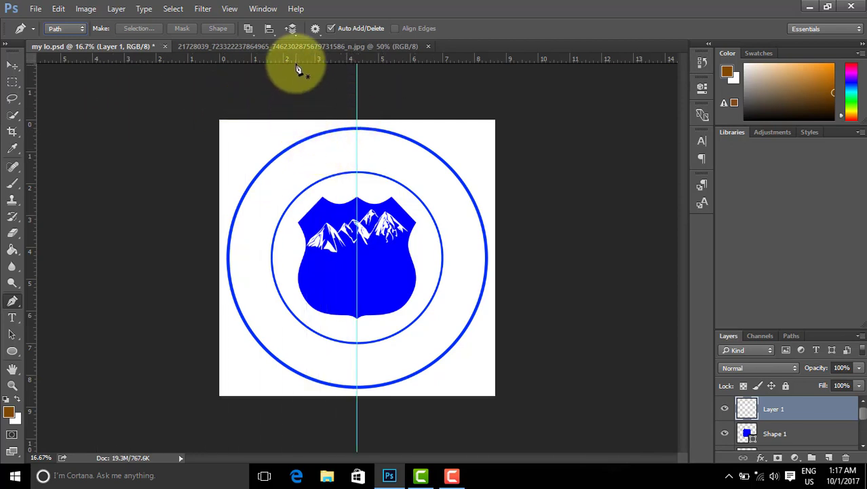
{"action": "left_click_drag", "start_coordinate": [296, 62], "coordinate": [273, 252]}
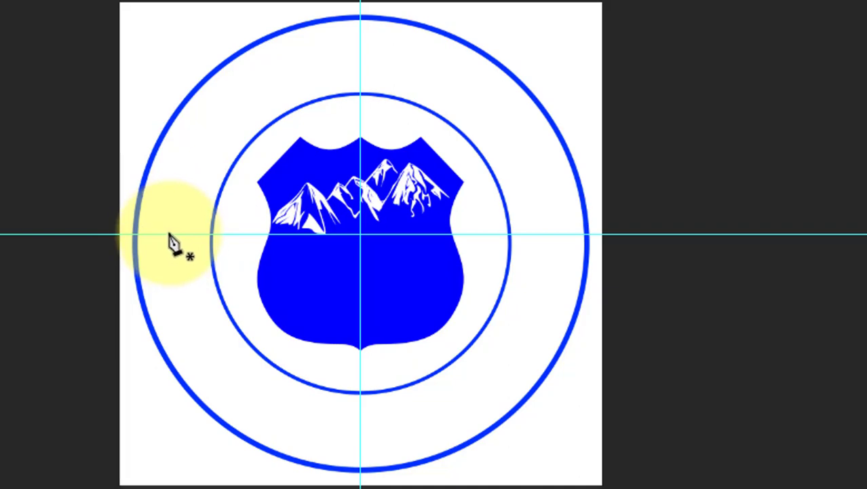
Step: Pen an open arc from the left guide point, over the top point, to the right guide point
{"action": "left_click", "coordinate": [167, 235]}
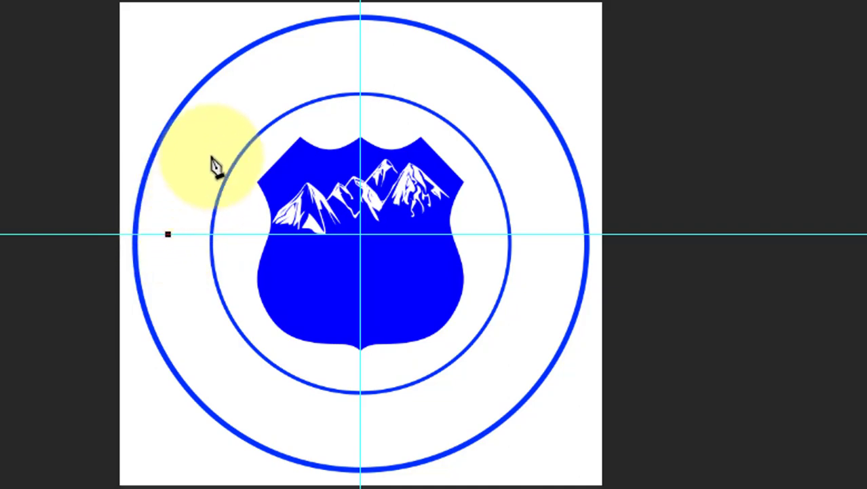
{"action": "left_click", "coordinate": [361, 58]}
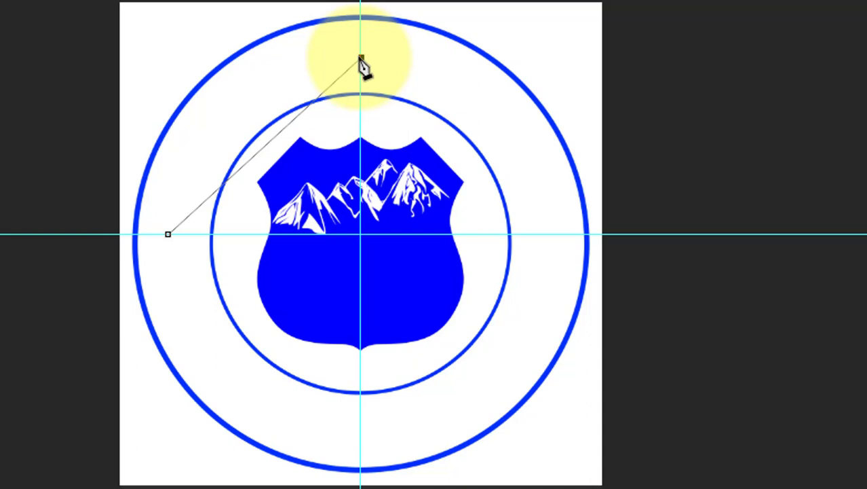
{"action": "left_click_drag", "start_coordinate": [361, 59], "coordinate": [545, 70]}
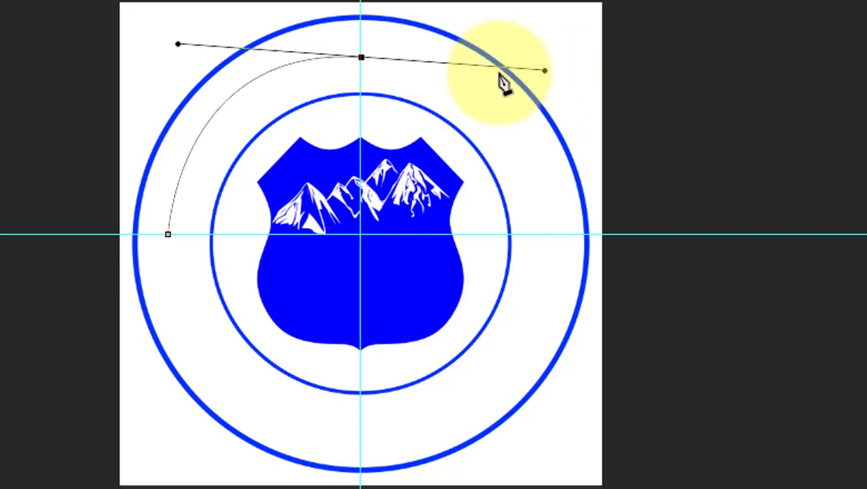
{"action": "key", "text": "alt"}
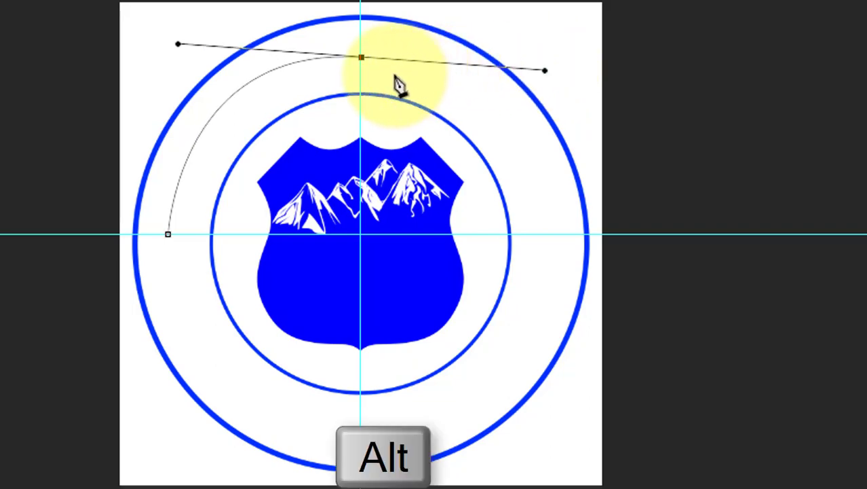
{"action": "left_click", "coordinate": [362, 58], "text": "alt"}
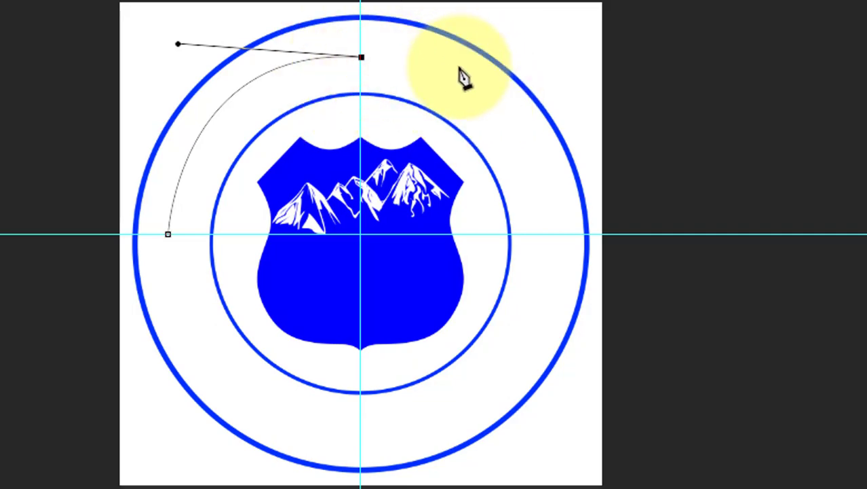
{"action": "left_click", "coordinate": [549, 235]}
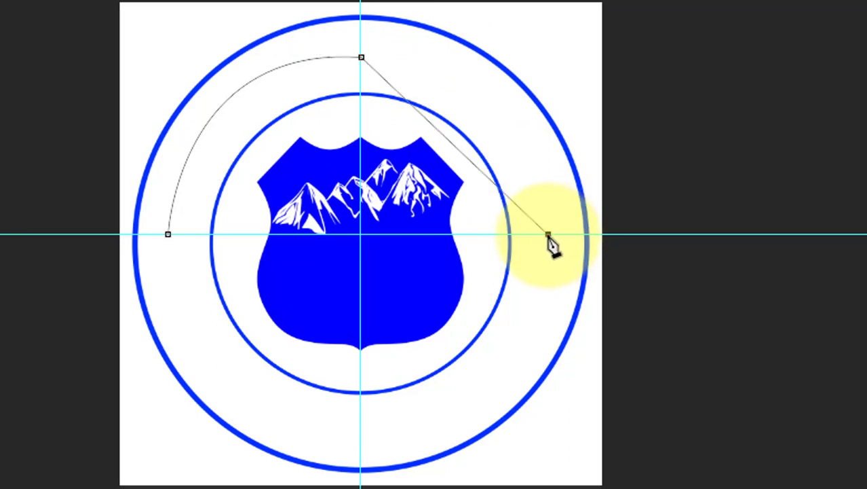
{"action": "left_click_drag", "start_coordinate": [550, 239], "coordinate": [548, 421]}
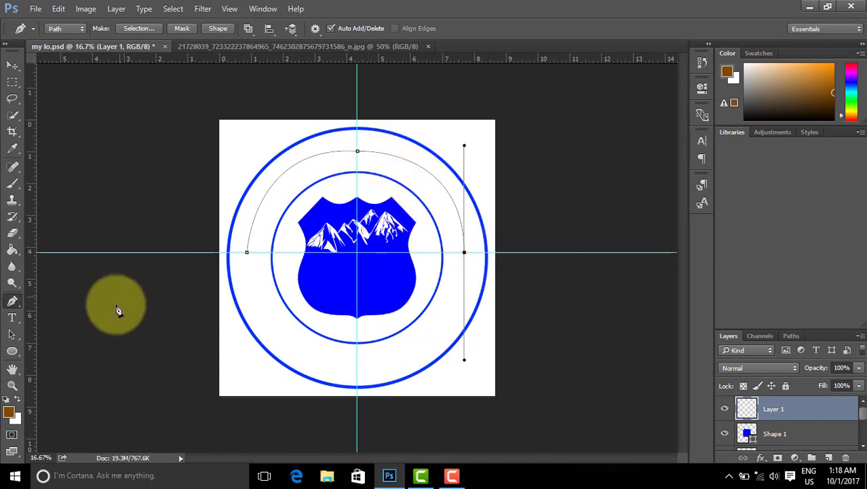
Step: Paste the Tibetan title as type along the curved path
{"action": "left_click", "coordinate": [12, 317]}
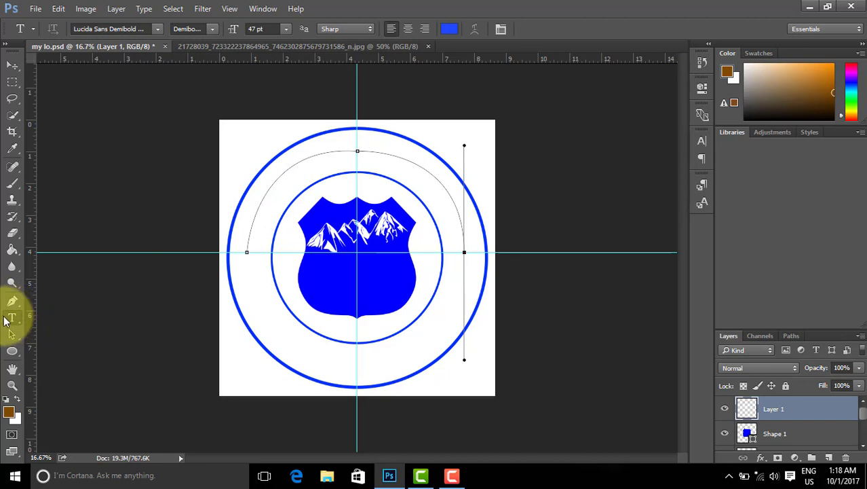
{"action": "left_click", "coordinate": [248, 244]}
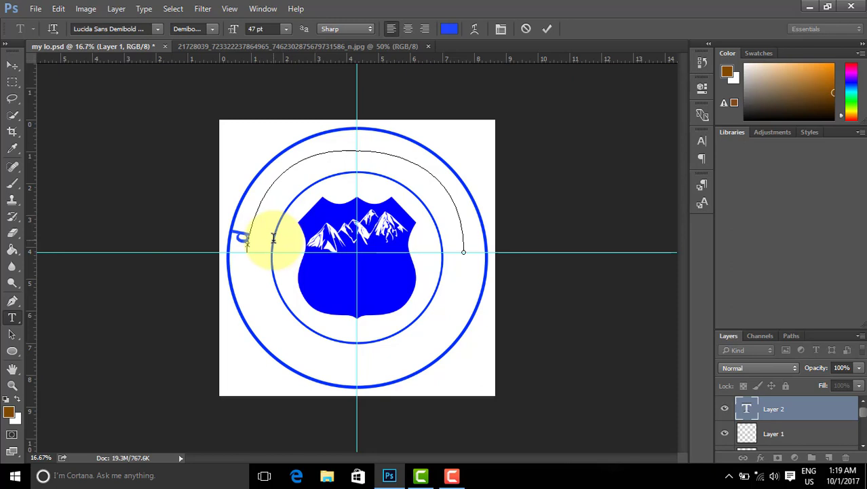
{"action": "key", "text": "ctrl+shift"}
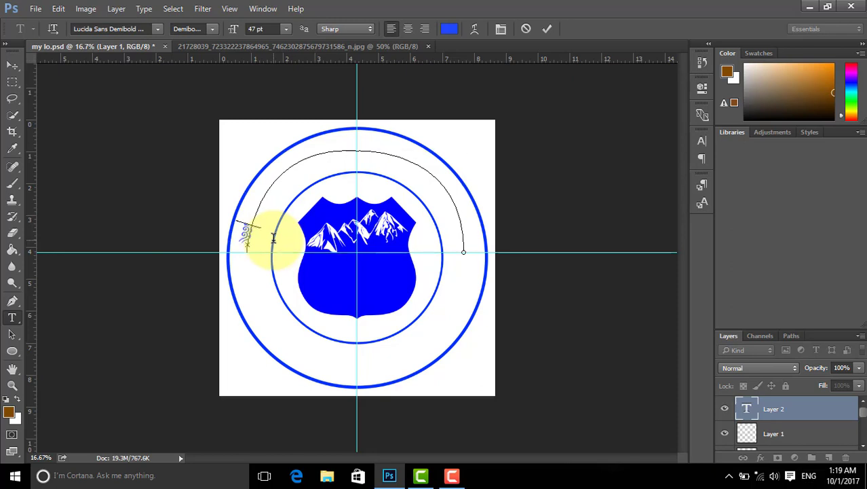
{"action": "key", "text": "ctrl+v"}
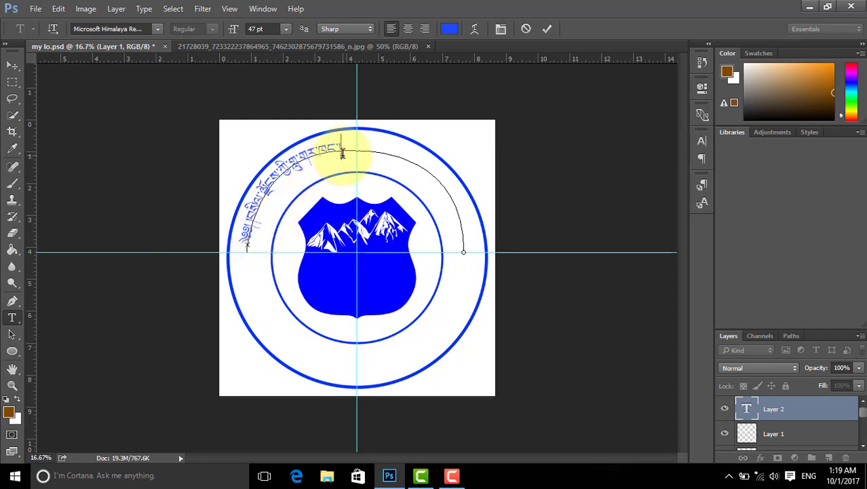
Step: Apply the Monlam Uni OuChan2 font to the Tibetan path text and commit it
{"action": "left_click_drag", "start_coordinate": [342, 153], "coordinate": [254, 244]}
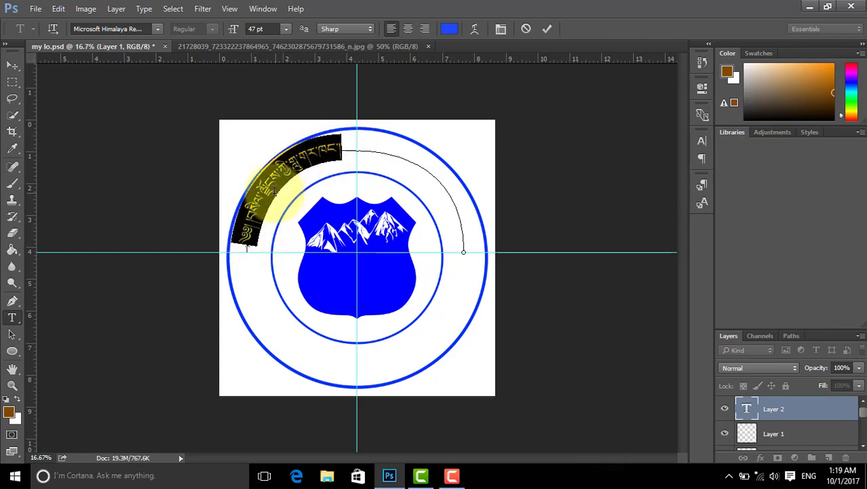
{"action": "left_click", "coordinate": [156, 29]}
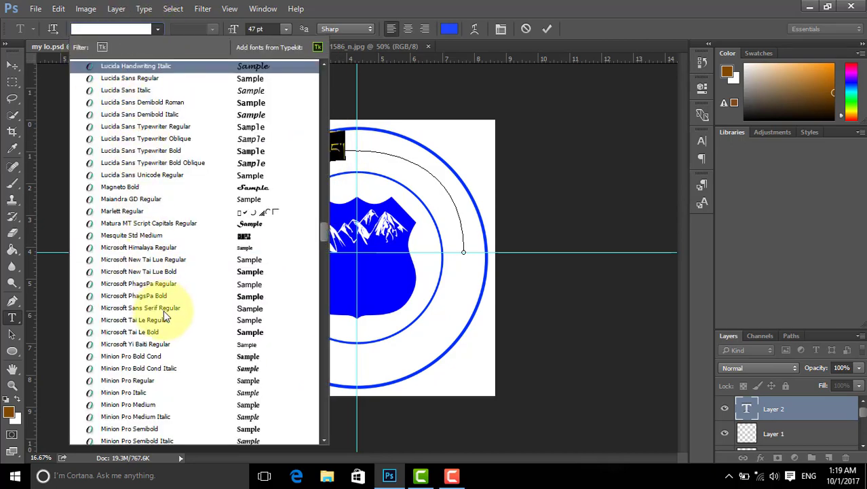
{"action": "scroll", "coordinate": [156, 310], "scroll_direction": "down", "scroll_amount": 3}
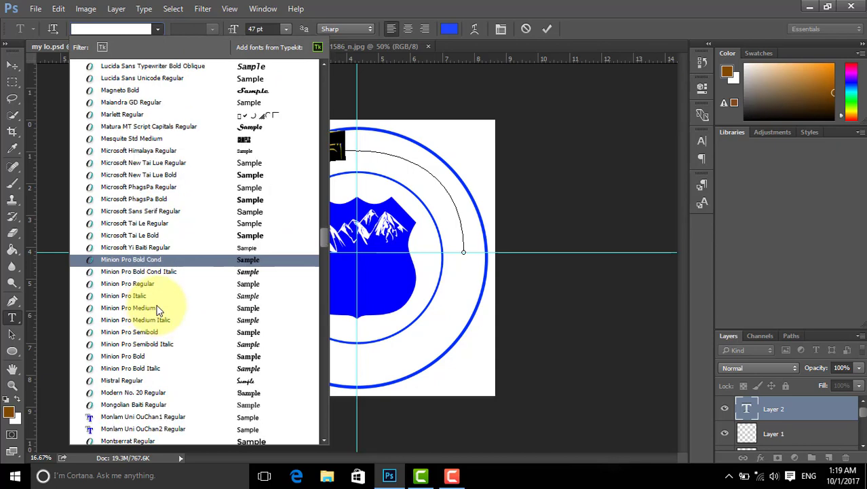
{"action": "scroll", "coordinate": [156, 310], "scroll_direction": "down", "scroll_amount": 3}
{"action": "left_click", "coordinate": [163, 319]}
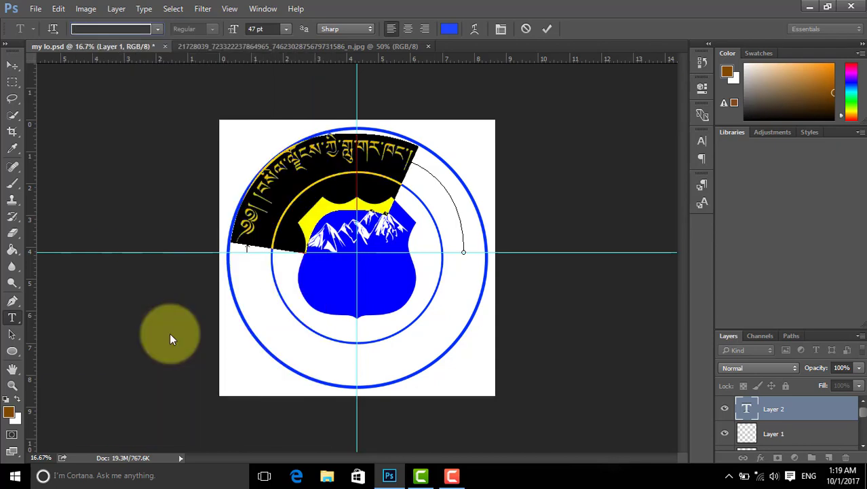
{"action": "left_click", "coordinate": [331, 155]}
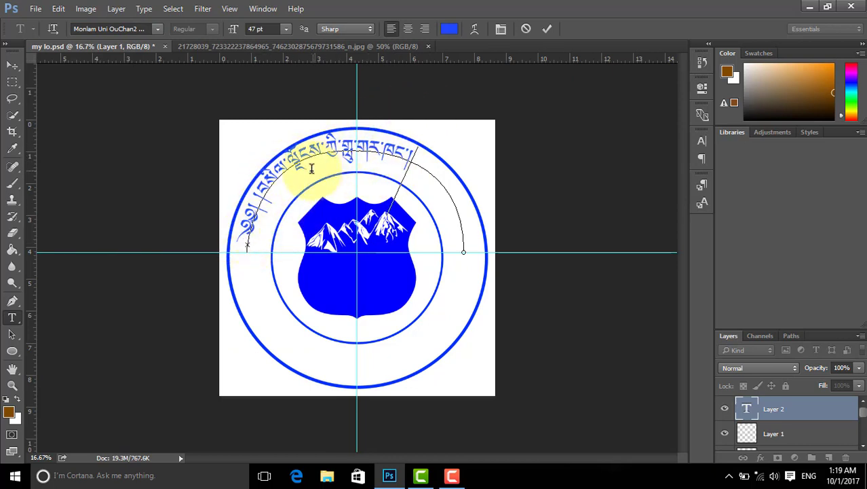
{"action": "left_click", "coordinate": [547, 28]}
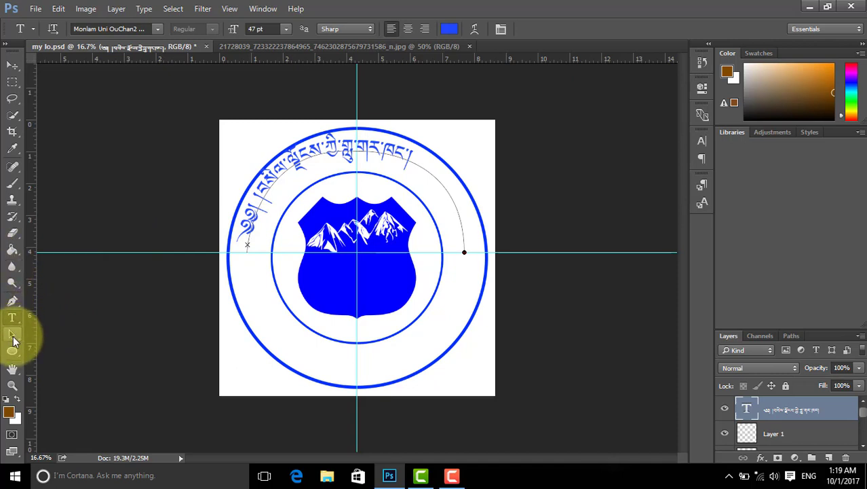
Step: Drag the Tibetan text's start point upward along the arc with the Direct Selection tool
{"action": "left_click", "coordinate": [14, 335]}
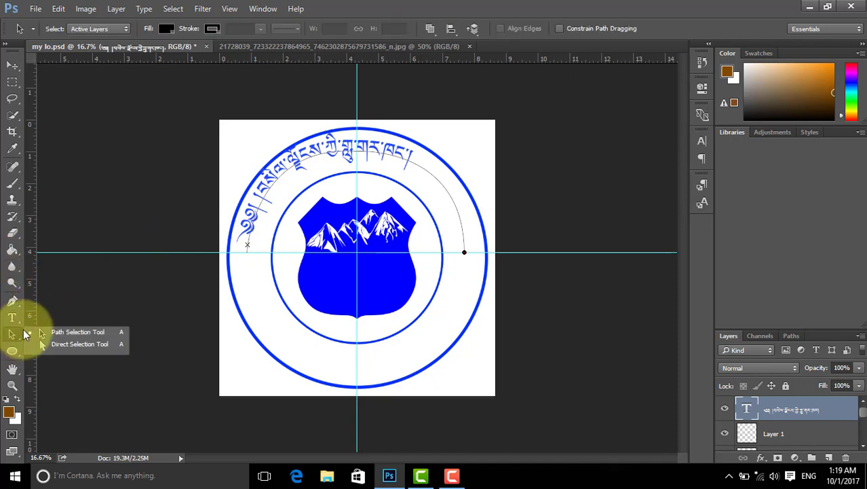
{"action": "left_click", "coordinate": [45, 345]}
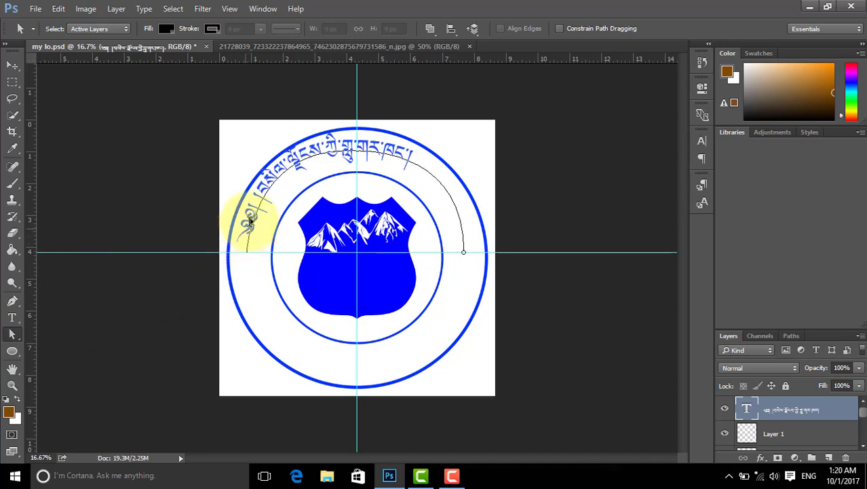
{"action": "left_click_drag", "start_coordinate": [250, 218], "coordinate": [258, 194]}
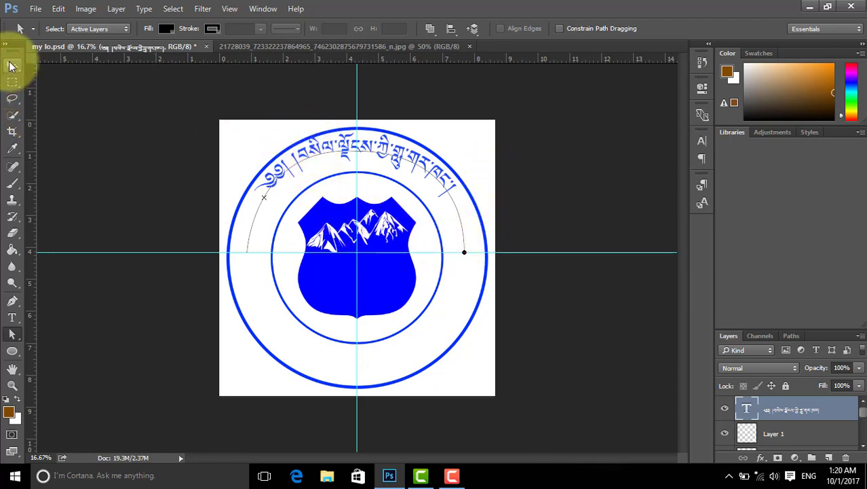
{"action": "left_click", "coordinate": [11, 68]}
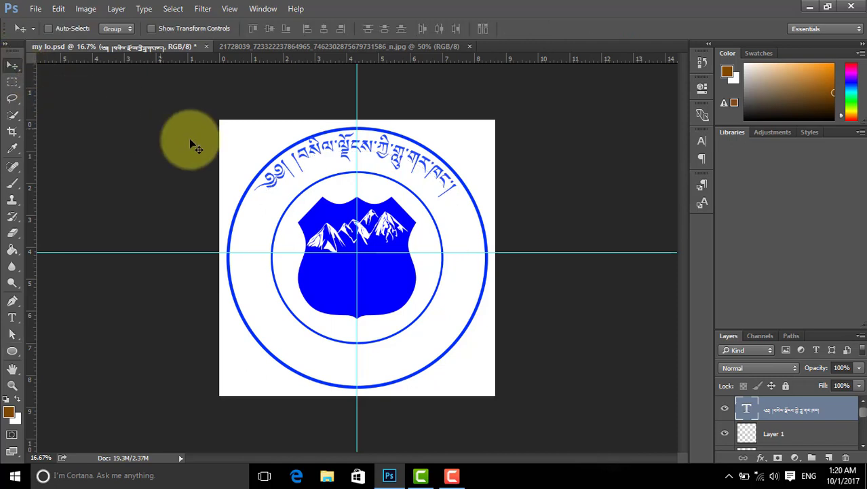
Step: Delete the curved Tibetan type layer from the Layers panel, confirming with Yes
{"action": "mouse_move", "coordinate": [326, 175]}
{"action": "left_mouse_down"}
{"action": "mouse_move", "coordinate": [329, 153]}
{"action": "mouse_move", "coordinate": [323, 175]}
{"action": "left_mouse_up"}
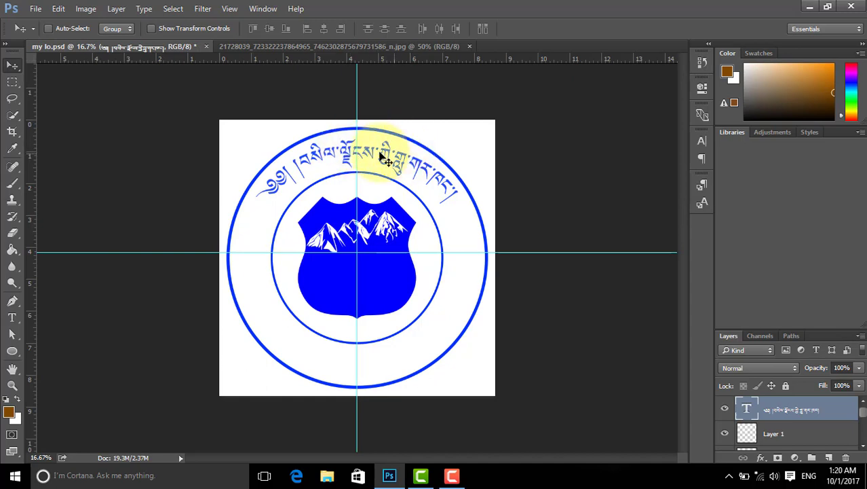
{"action": "right_click", "coordinate": [820, 414]}
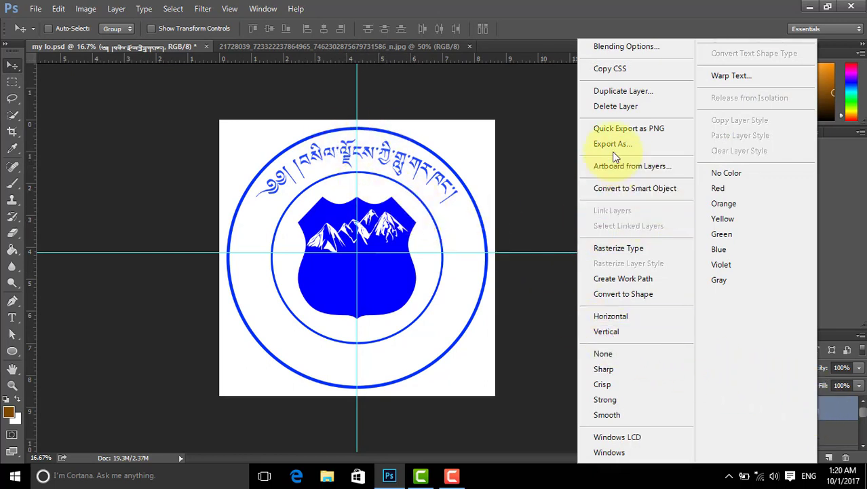
{"action": "left_click", "coordinate": [624, 112]}
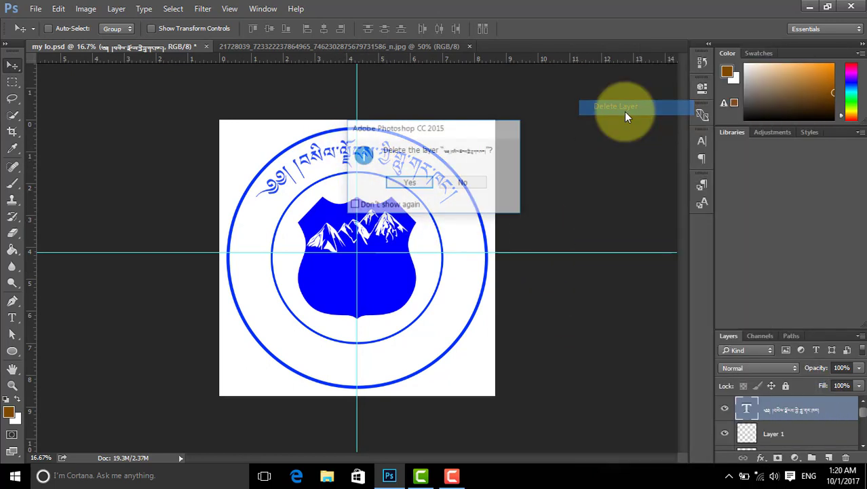
{"action": "left_click", "coordinate": [410, 182]}
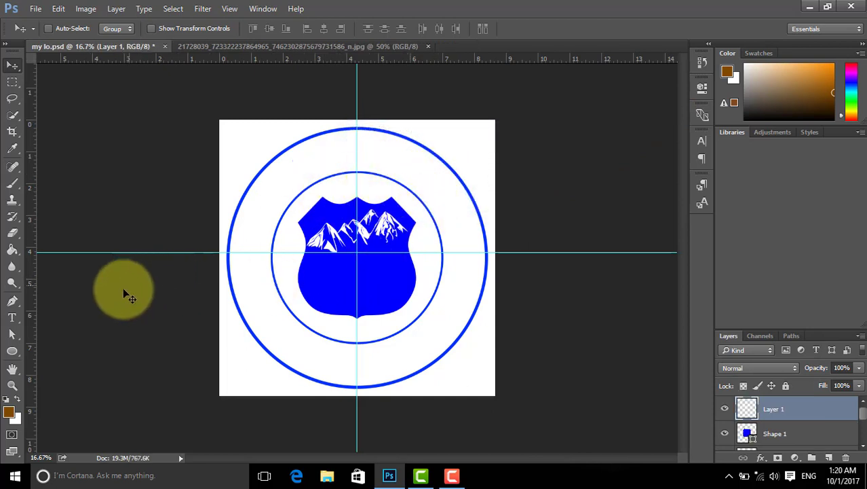
{"action": "left_click", "coordinate": [14, 353]}
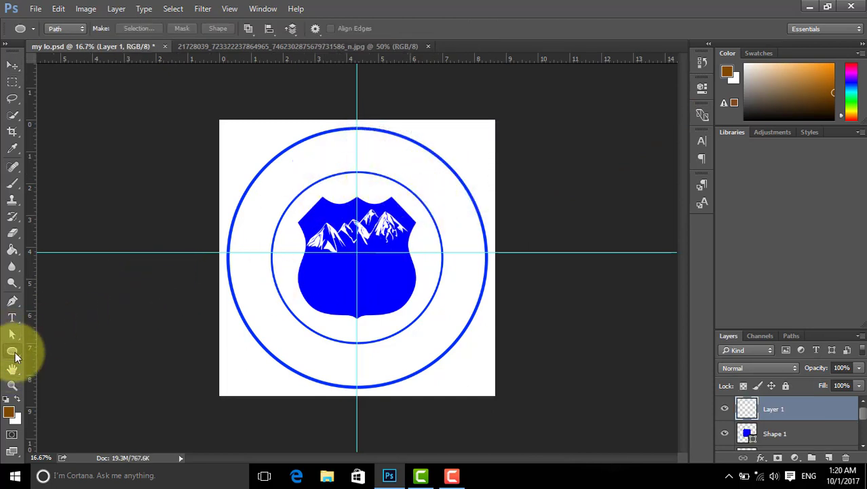
{"action": "right_click", "coordinate": [20, 354]}
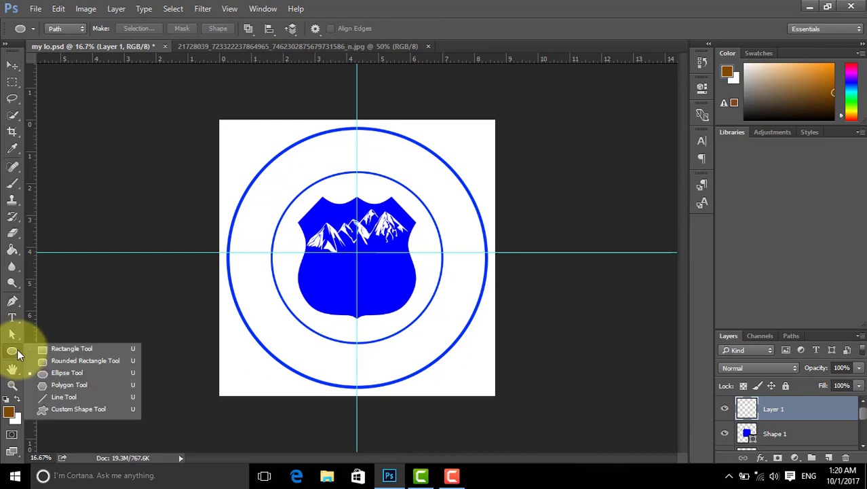
{"action": "left_click", "coordinate": [67, 372]}
{"action": "left_click", "coordinate": [75, 28]}
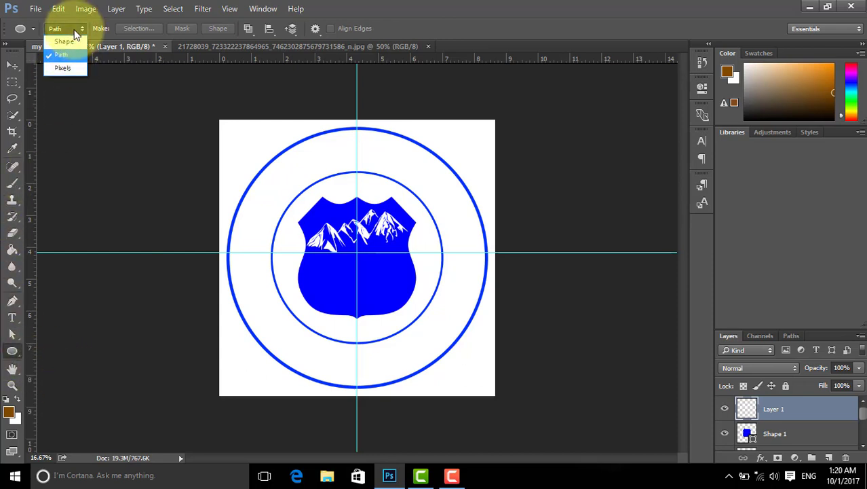
{"action": "left_click", "coordinate": [65, 42]}
{"action": "left_click", "coordinate": [75, 29]}
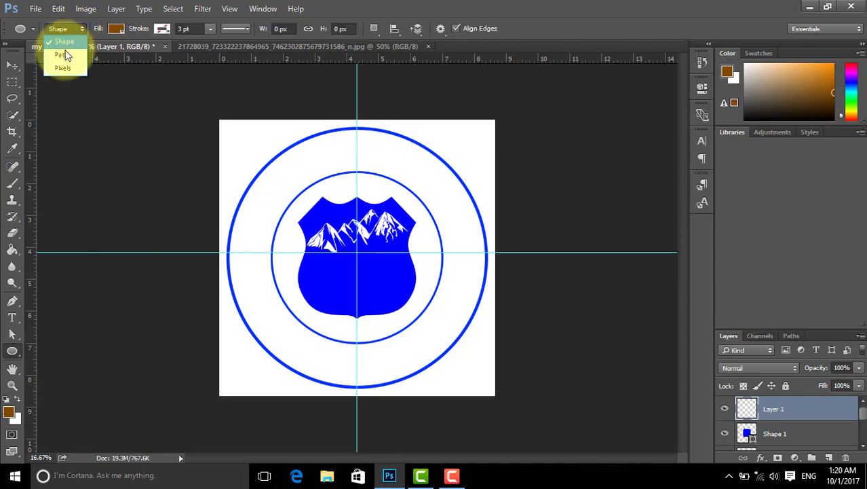
{"action": "left_click", "coordinate": [68, 56]}
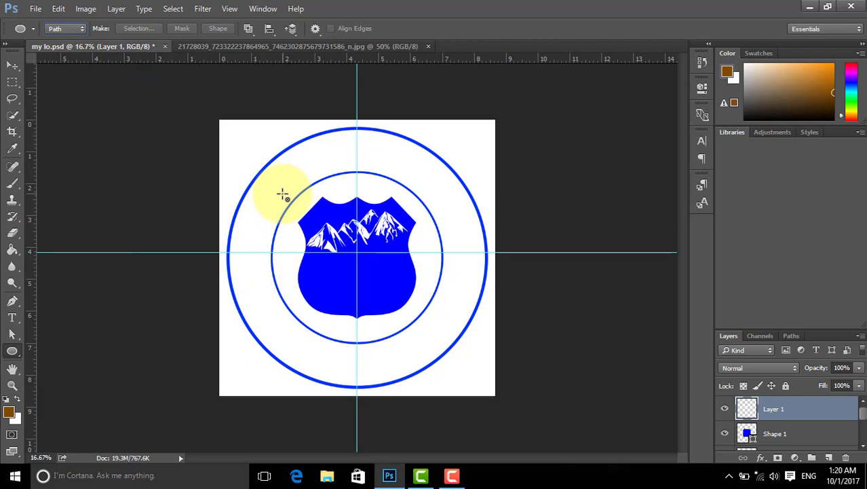
{"action": "left_click_drag", "start_coordinate": [283, 195], "coordinate": [351, 280]}
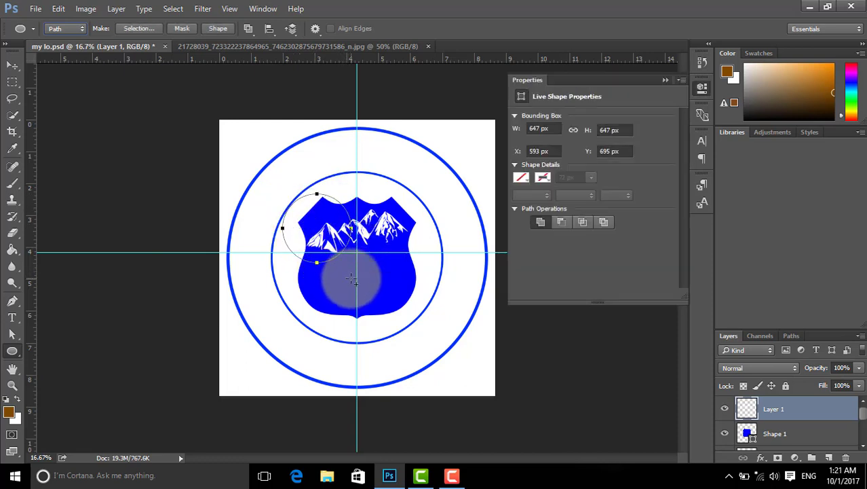
{"action": "left_click", "coordinate": [663, 80]}
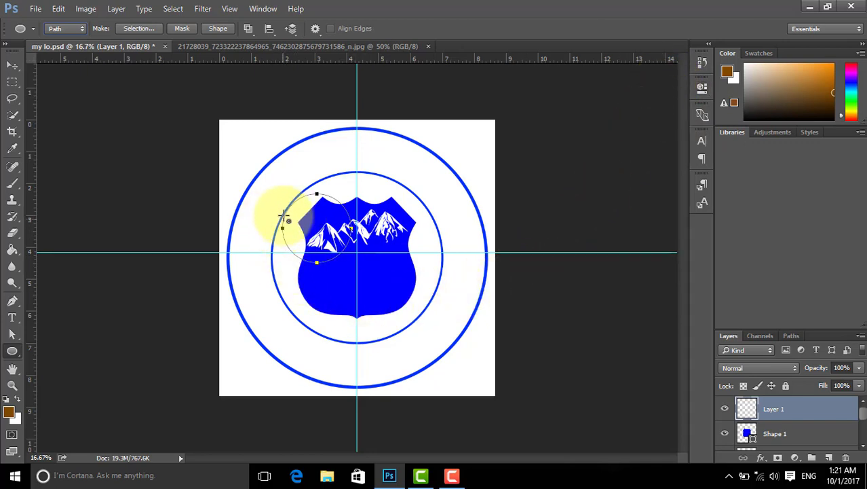
{"action": "left_click", "coordinate": [12, 65]}
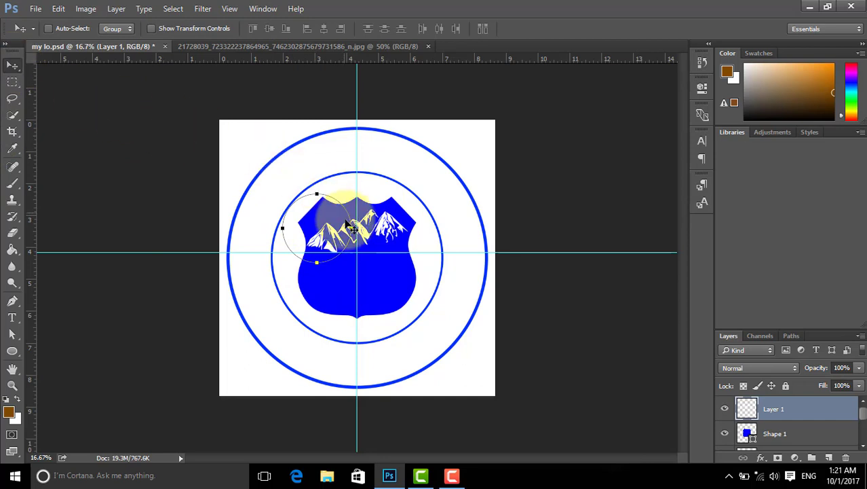
{"action": "mouse_move", "coordinate": [325, 224]}
{"action": "left_mouse_down"}
{"action": "mouse_move", "coordinate": [336, 237]}
{"action": "mouse_move", "coordinate": [319, 231]}
{"action": "left_mouse_up"}
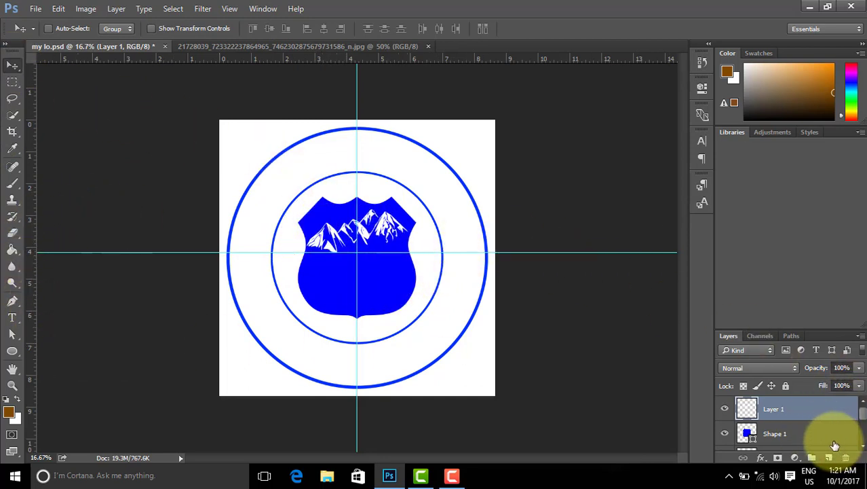
Step: Add a new layer and draw a small circle path over the shield's left side
{"action": "left_click", "coordinate": [829, 457]}
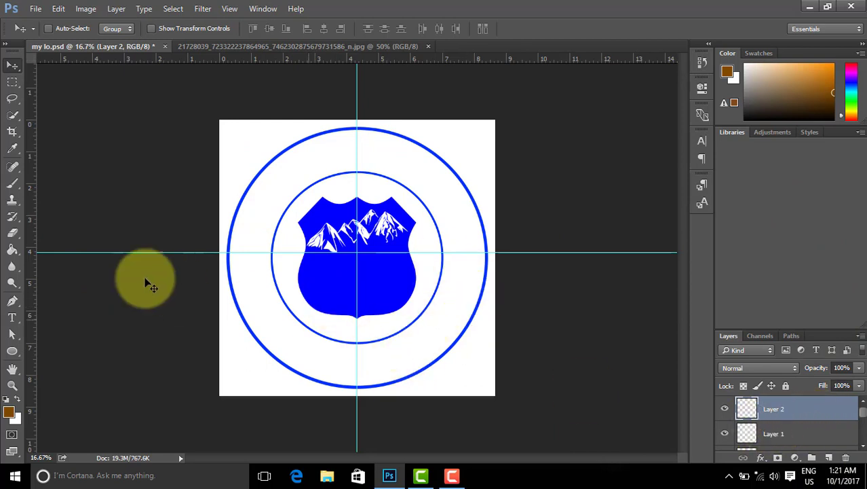
{"action": "left_click", "coordinate": [17, 353]}
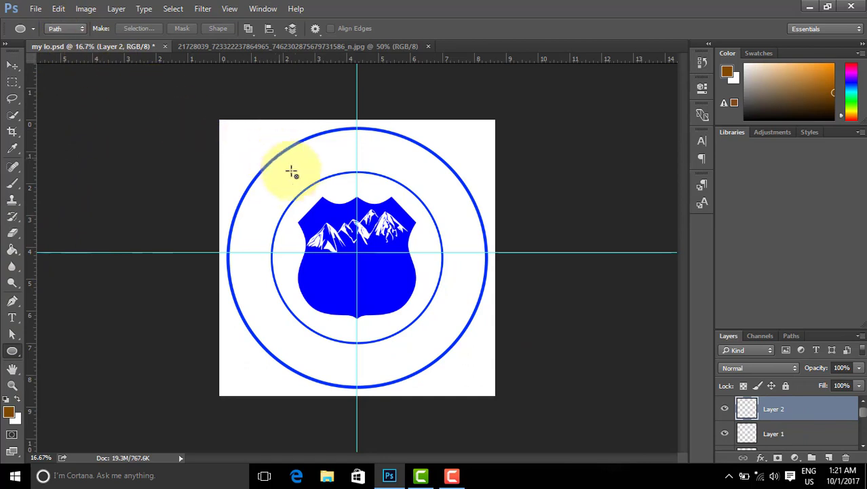
{"action": "left_click_drag", "start_coordinate": [286, 183], "coordinate": [323, 274]}
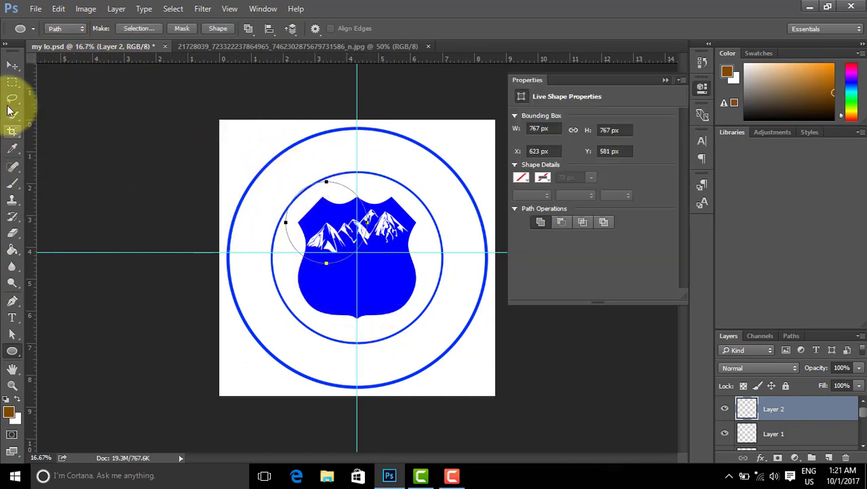
{"action": "left_click", "coordinate": [12, 65]}
{"action": "left_click_drag", "start_coordinate": [337, 222], "coordinate": [316, 246]}
Step: Scale the circle evenly to about 2037 px and centre it on the guides between the rings
{"action": "key", "text": "ctrl+t"}
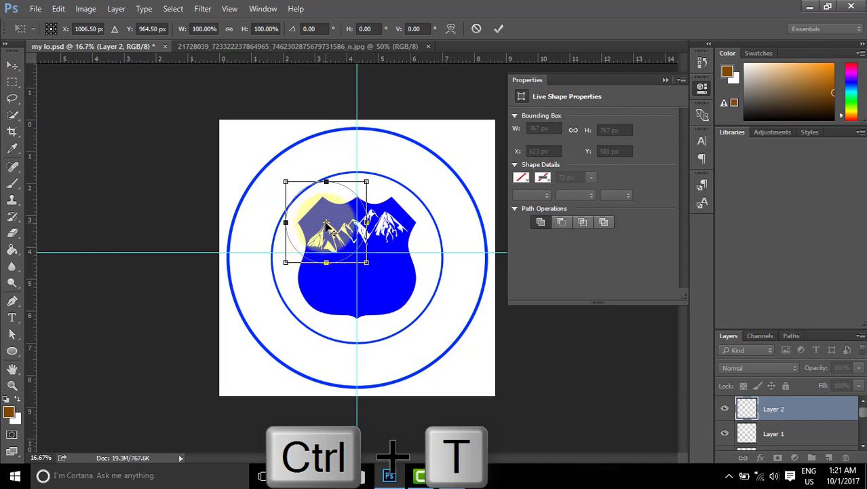
{"action": "left_click_drag", "start_coordinate": [325, 223], "coordinate": [479, 157]}
{"action": "key", "text": "alt+shift"}
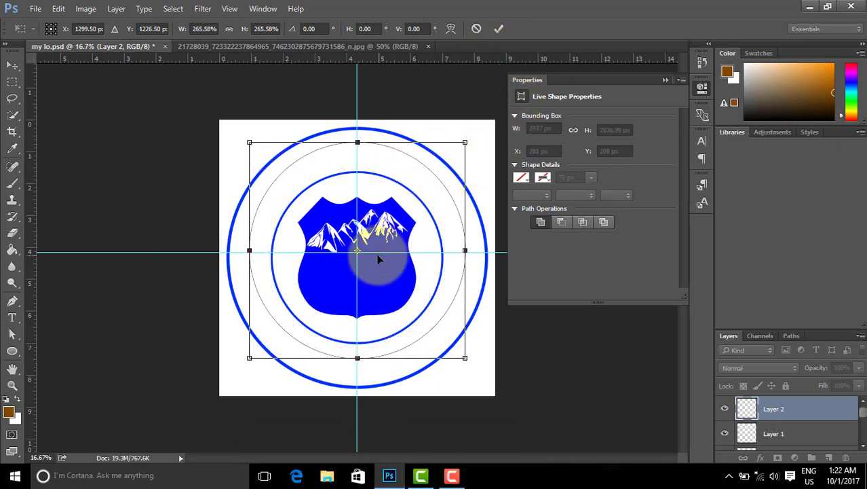
{"action": "left_click_drag", "start_coordinate": [379, 239], "coordinate": [372, 240]}
{"action": "left_click", "coordinate": [501, 27]}
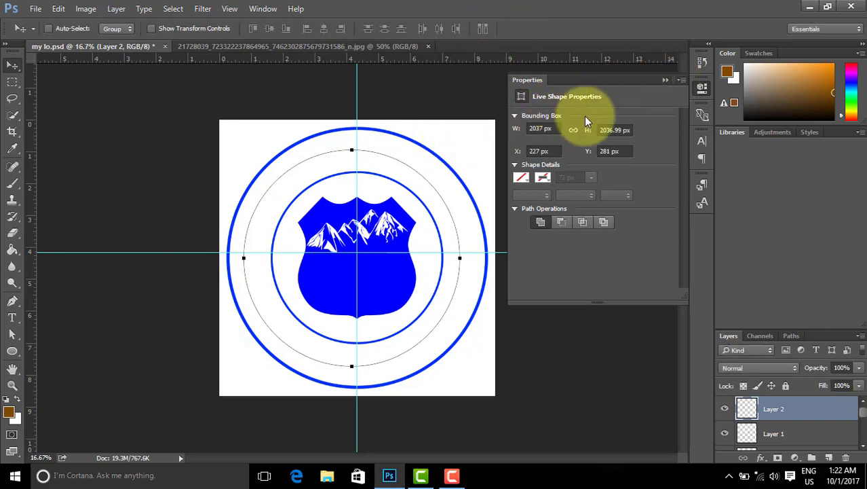
{"action": "key", "text": "ctrl+t"}
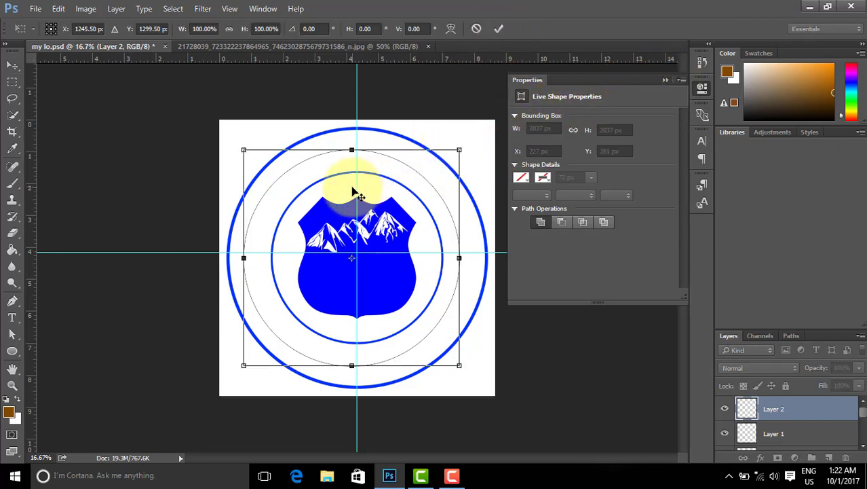
{"action": "left_click_drag", "start_coordinate": [333, 174], "coordinate": [345, 174]}
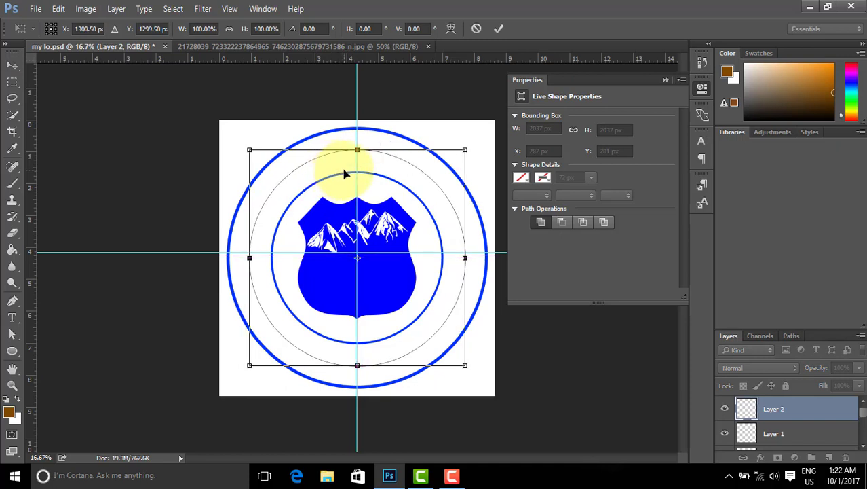
{"action": "left_click", "coordinate": [665, 80]}
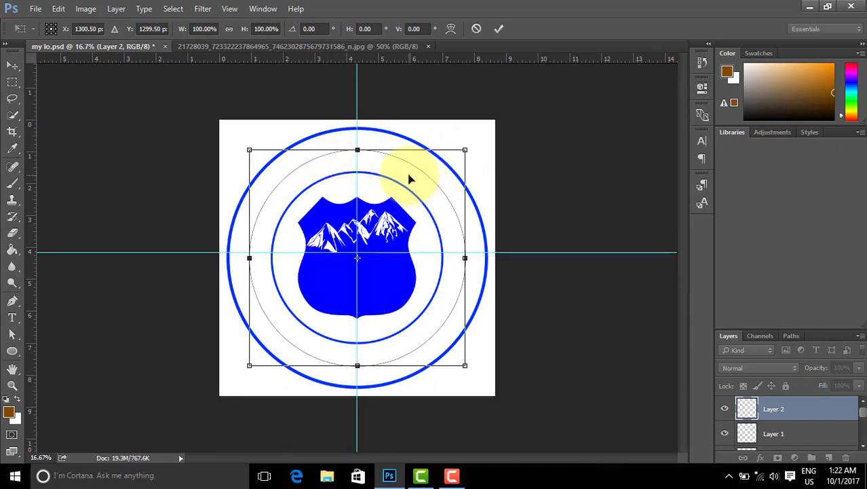
{"action": "left_click", "coordinate": [503, 27]}
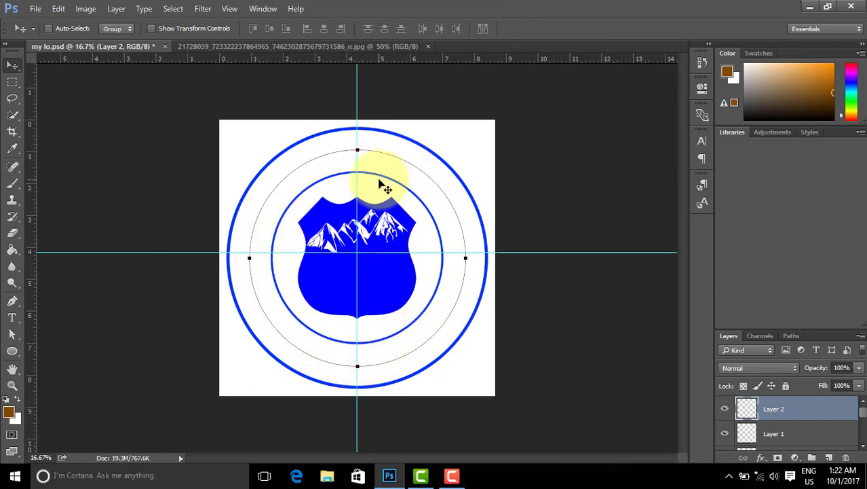
Step: Paste the Tibetan title onto the circle path and slide it to centre across the top
{"action": "left_click", "coordinate": [11, 317]}
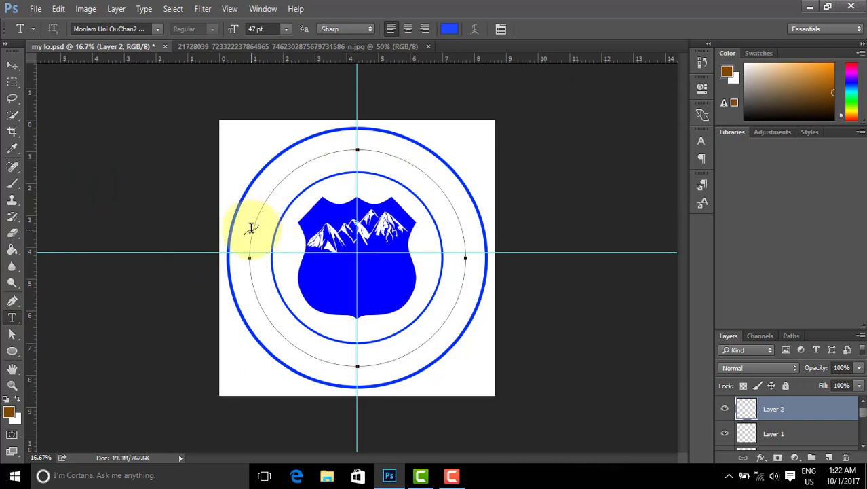
{"action": "left_click", "coordinate": [253, 228]}
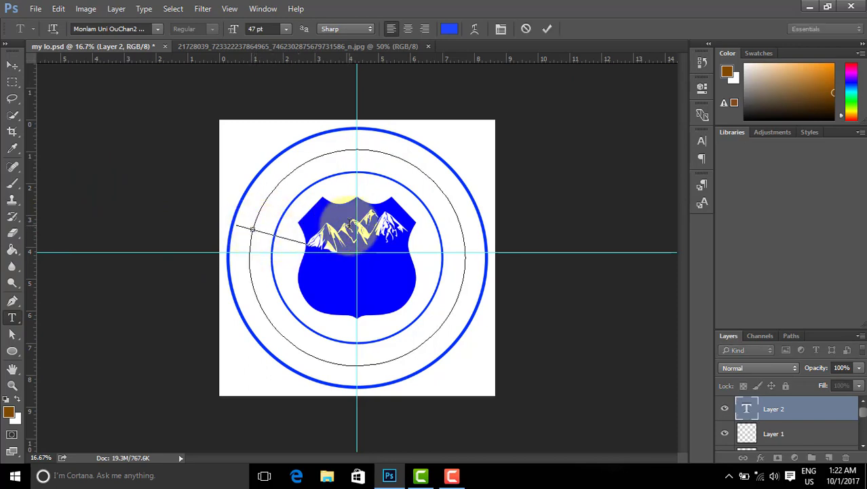
{"action": "key", "text": "ctrl+v"}
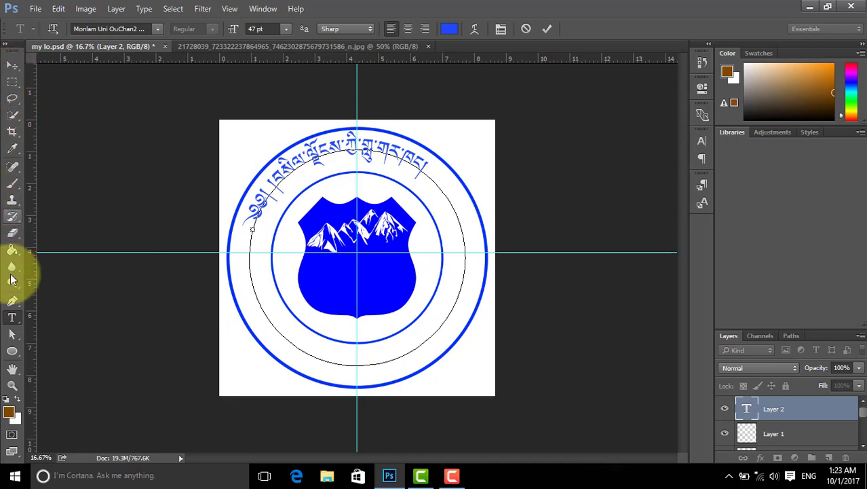
{"action": "left_click", "coordinate": [11, 337]}
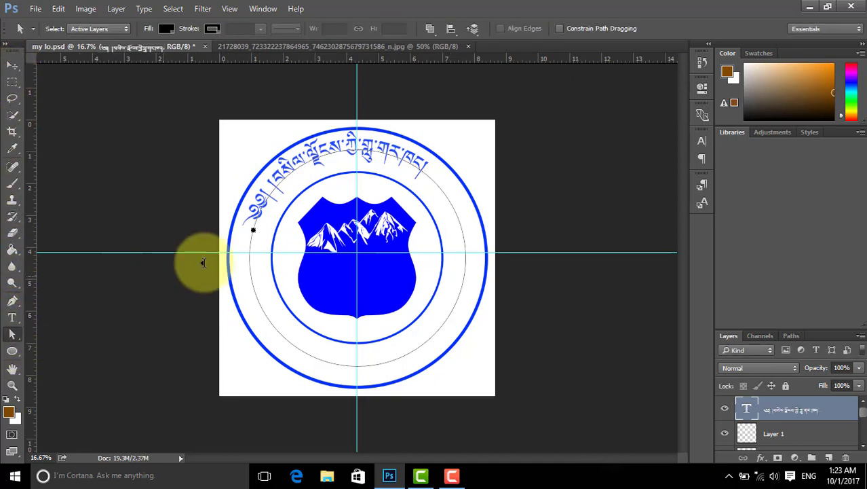
{"action": "left_click", "coordinate": [251, 222]}
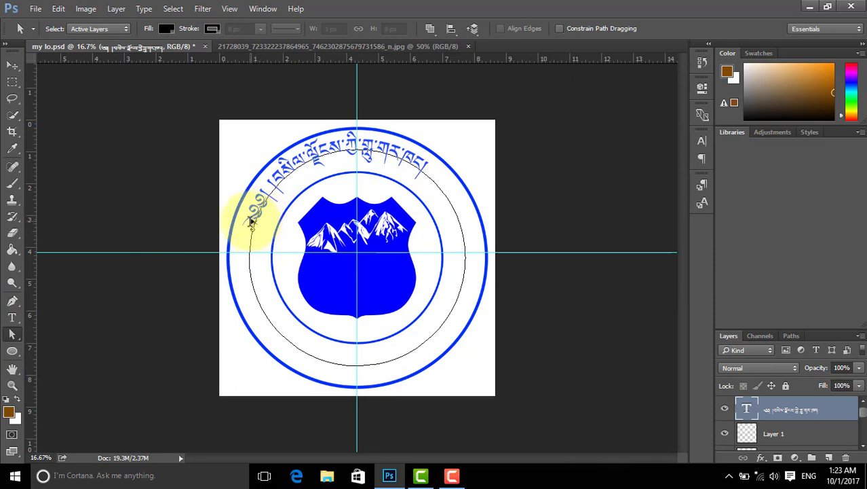
{"action": "mouse_move", "coordinate": [250, 222]}
{"action": "left_mouse_down"}
{"action": "mouse_move", "coordinate": [247, 207]}
{"action": "mouse_move", "coordinate": [240, 211]}
{"action": "mouse_move", "coordinate": [258, 196]}
{"action": "left_mouse_up"}
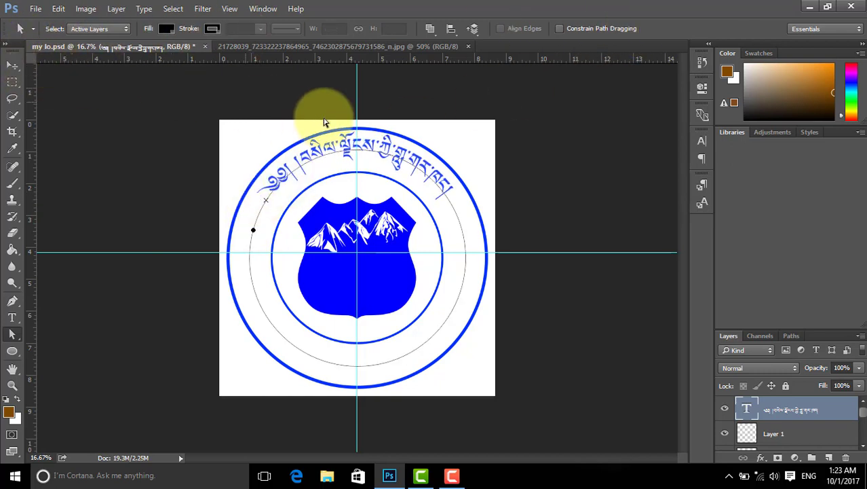
Step: Select the circle Work Path and start new path text on its left side for 'Tibetan'
{"action": "left_click", "coordinate": [12, 317]}
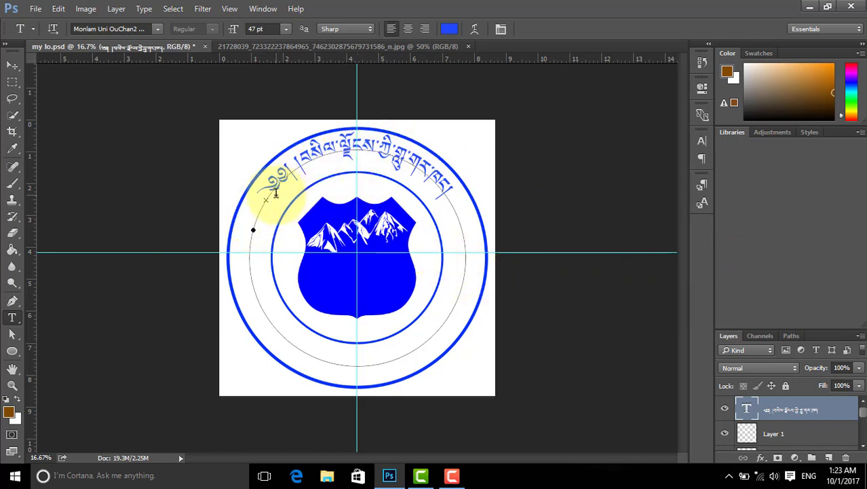
{"action": "left_click", "coordinate": [792, 336]}
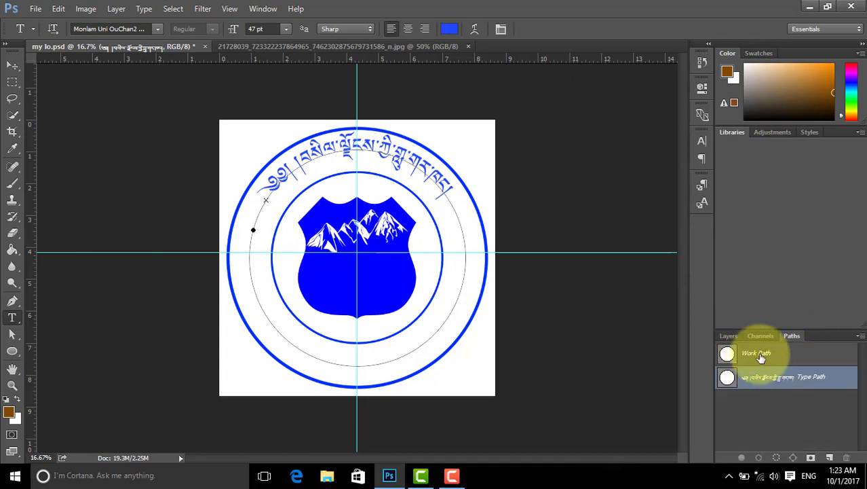
{"action": "left_click", "coordinate": [765, 353]}
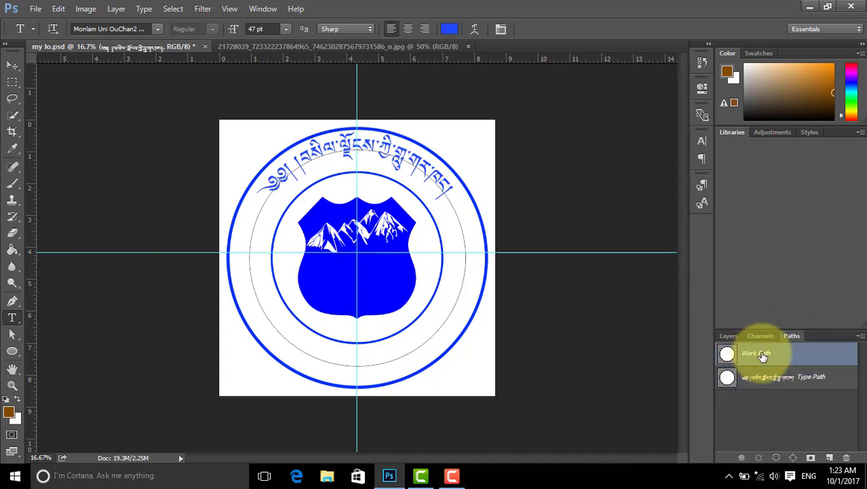
{"action": "left_click", "coordinate": [728, 336]}
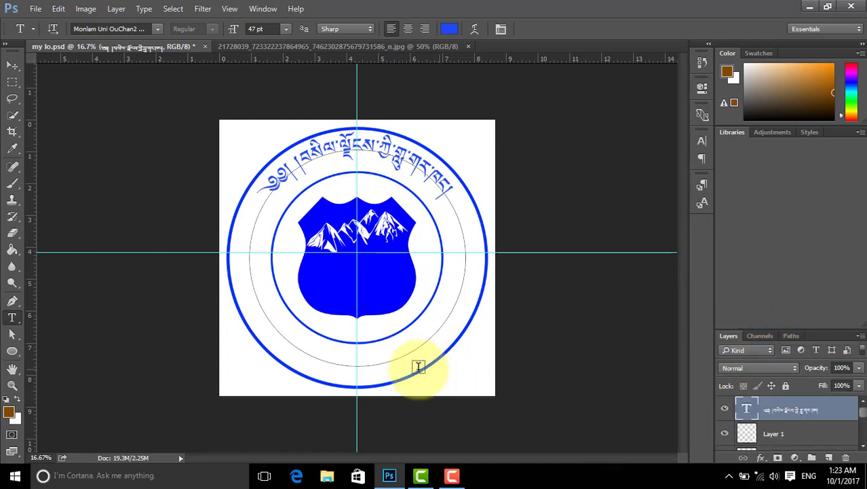
{"action": "left_click", "coordinate": [256, 294]}
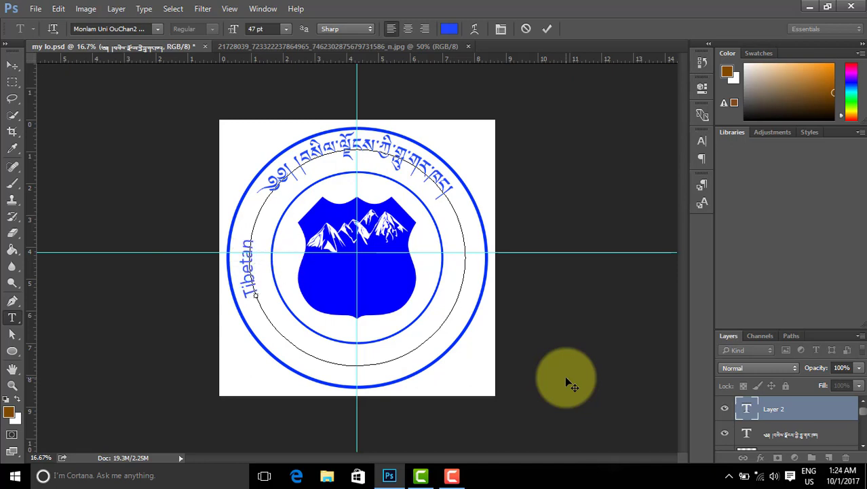
Step: Slide 'Tibetan' along the circle and extend it to 'Tibetan Music World'
{"action": "left_click", "coordinate": [12, 338]}
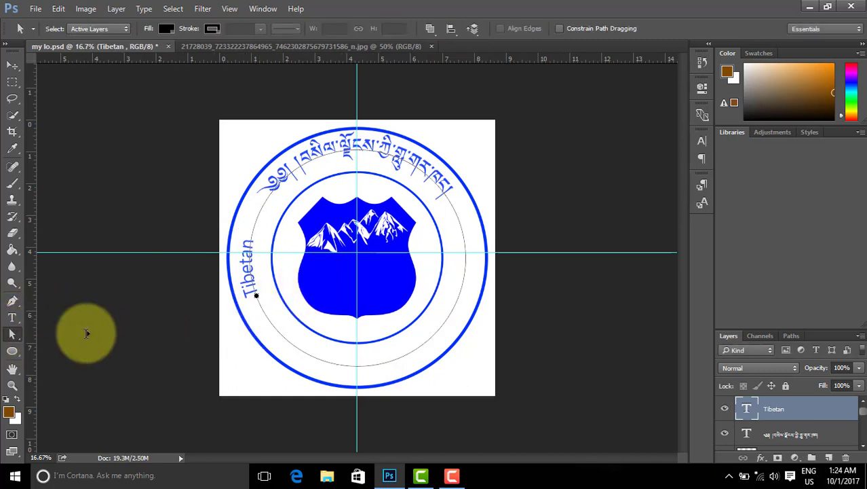
{"action": "mouse_move", "coordinate": [251, 295]}
{"action": "left_mouse_down"}
{"action": "mouse_move", "coordinate": [272, 292]}
{"action": "mouse_move", "coordinate": [264, 294]}
{"action": "left_mouse_up"}
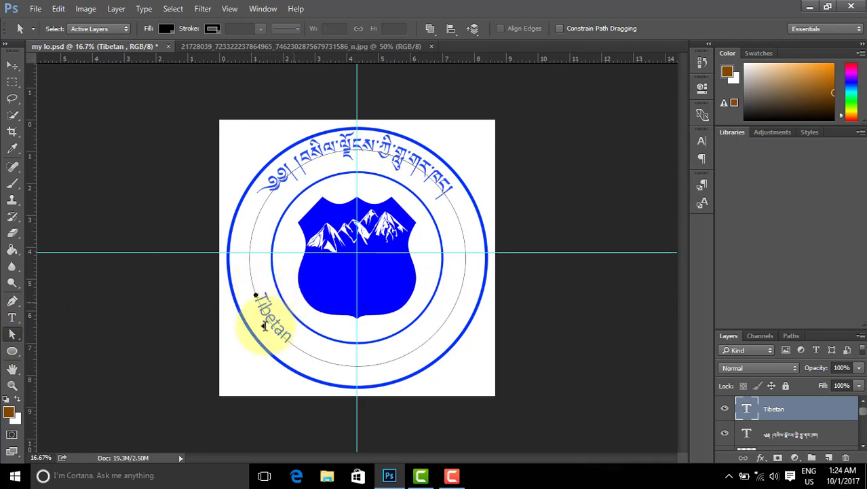
{"action": "left_click", "coordinate": [12, 320]}
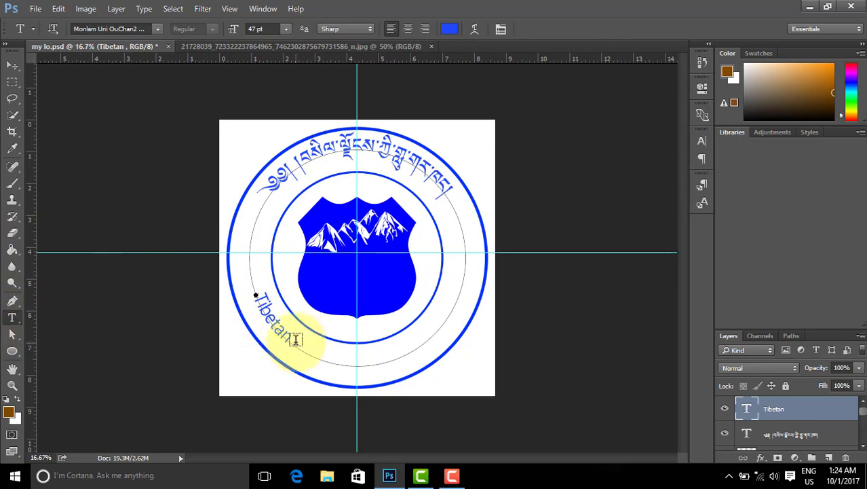
{"action": "left_click", "coordinate": [295, 341]}
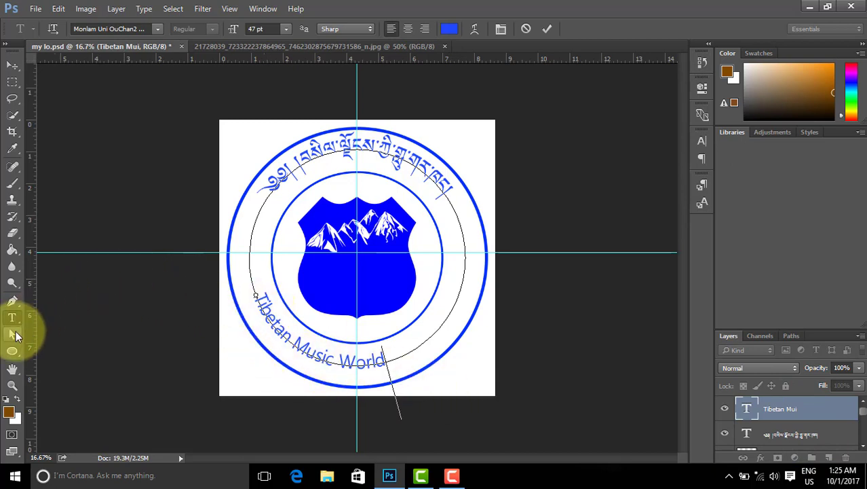
{"action": "left_click", "coordinate": [12, 334]}
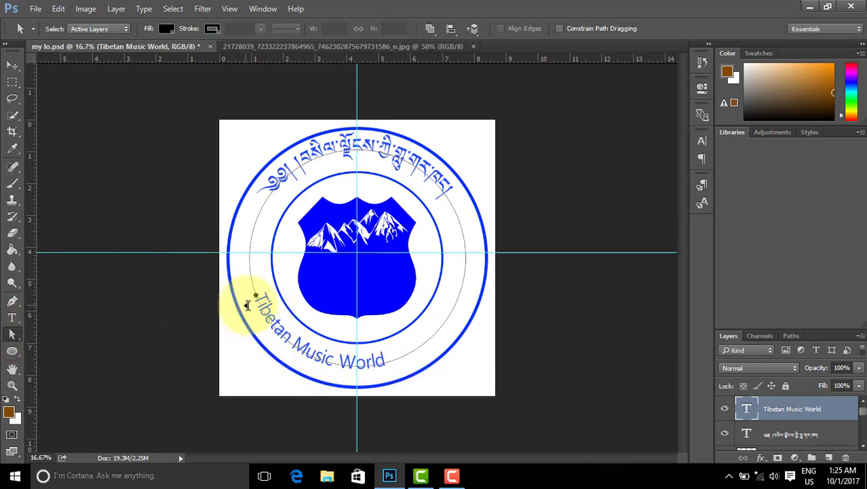
Step: Drag the text's start point across the path so it reads upright along the bottom arc
{"action": "left_click", "coordinate": [262, 297]}
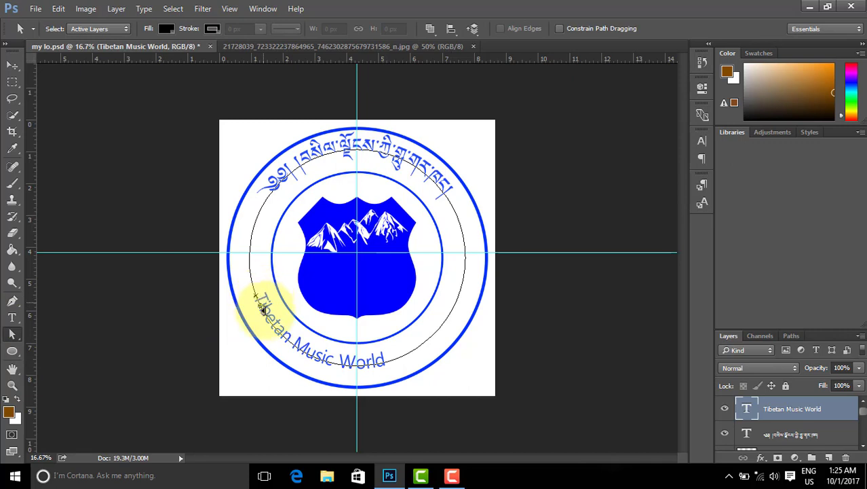
{"action": "left_click_drag", "start_coordinate": [262, 305], "coordinate": [278, 336]}
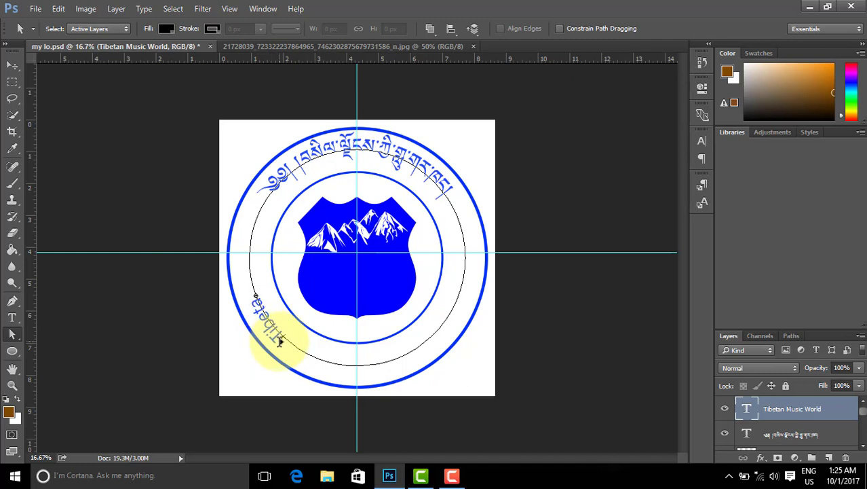
{"action": "left_click_drag", "start_coordinate": [279, 342], "coordinate": [436, 330]}
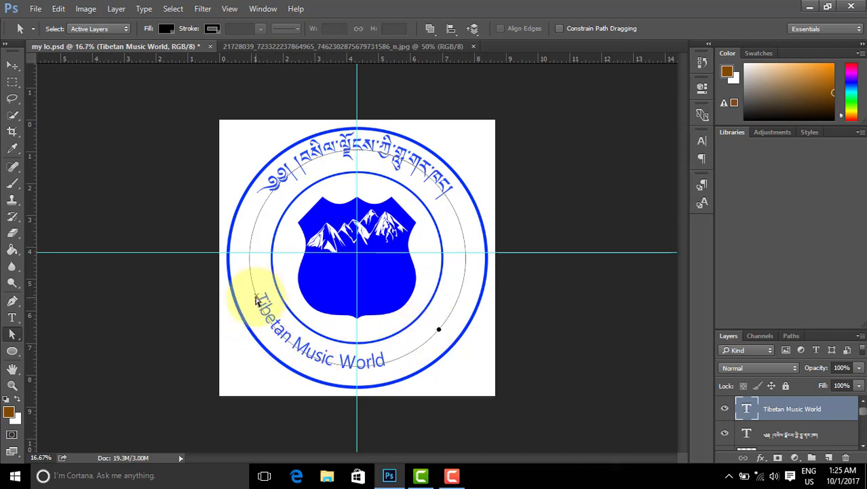
{"action": "right_click", "coordinate": [14, 335]}
{"action": "left_click", "coordinate": [66, 342]}
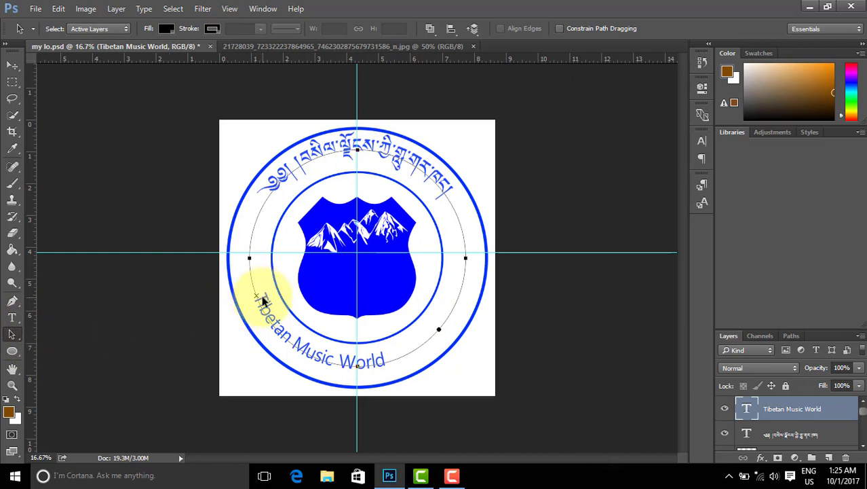
{"action": "left_click_drag", "start_coordinate": [258, 299], "coordinate": [271, 330]}
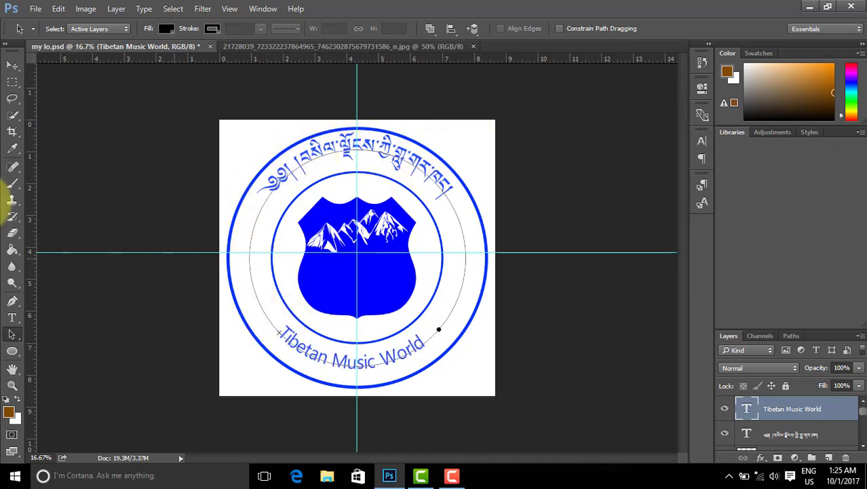
{"action": "left_click", "coordinate": [13, 65]}
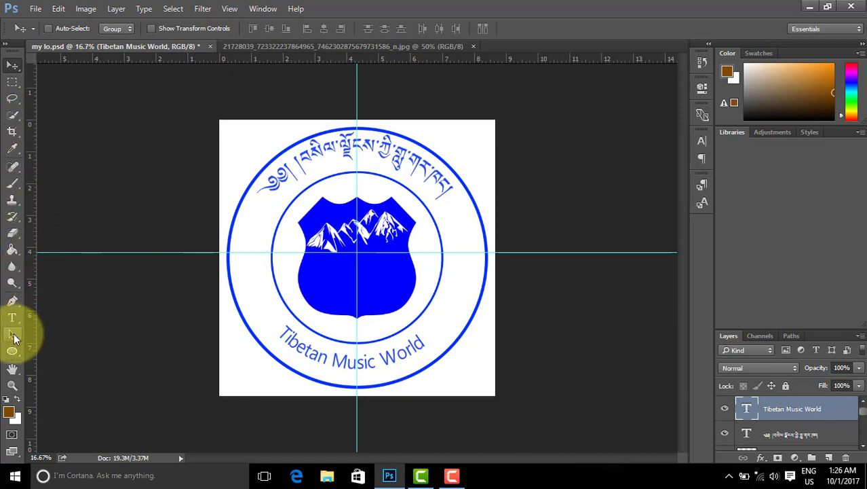
Step: Select the Custom Shape tool and choose the snowflake from the preset shape library
{"action": "left_click", "coordinate": [13, 355]}
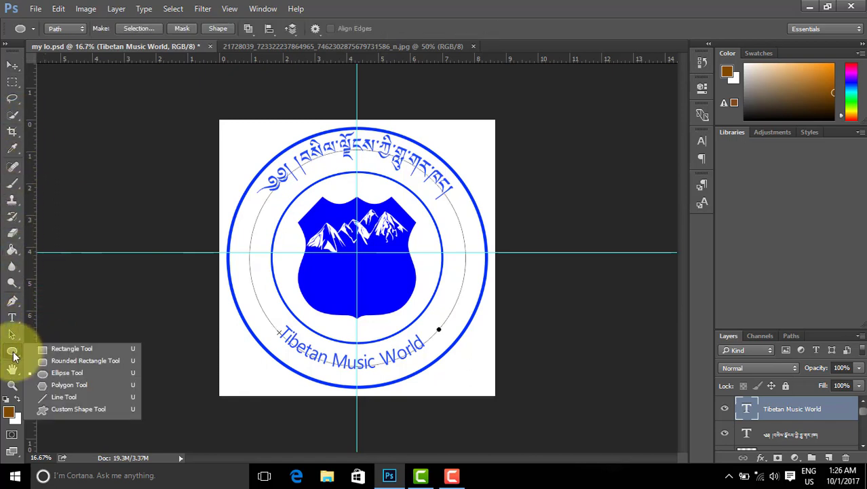
{"action": "left_click", "coordinate": [76, 408]}
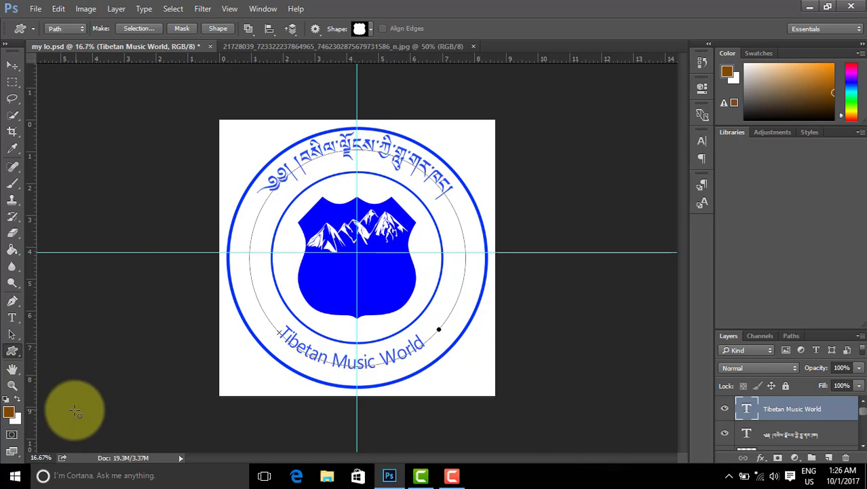
{"action": "left_click", "coordinate": [370, 29]}
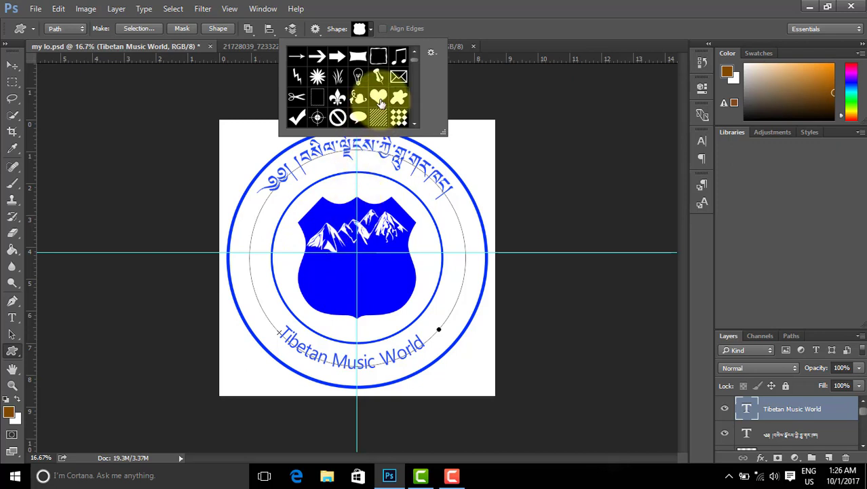
{"action": "scroll", "coordinate": [379, 113], "scroll_direction": "down", "scroll_amount": 1}
{"action": "scroll", "coordinate": [378, 113], "scroll_direction": "down", "scroll_amount": 6}
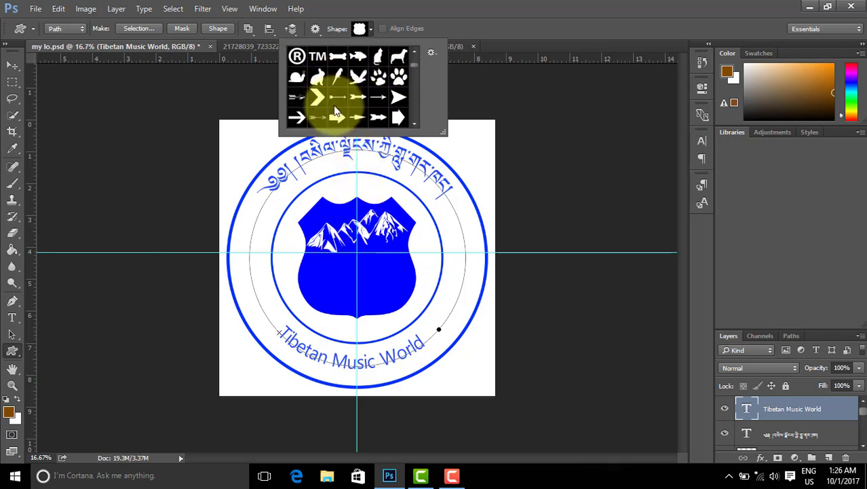
{"action": "scroll", "coordinate": [333, 105], "scroll_direction": "down", "scroll_amount": 10}
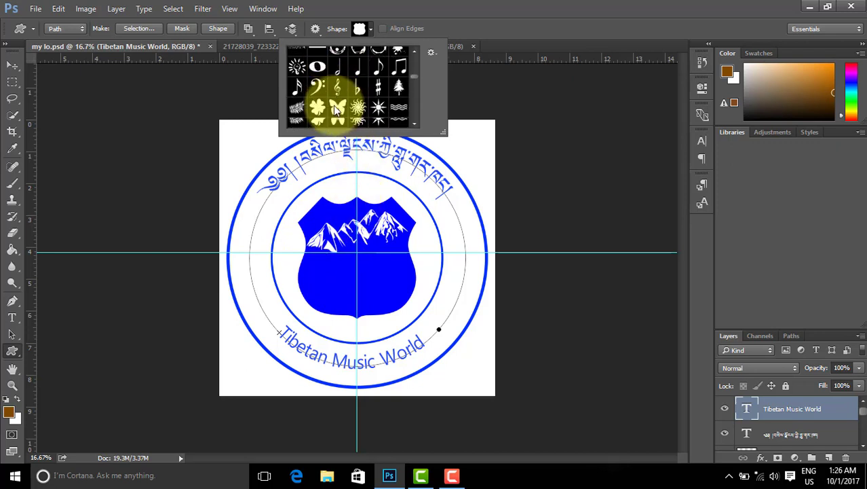
{"action": "scroll", "coordinate": [333, 106], "scroll_direction": "down", "scroll_amount": 1}
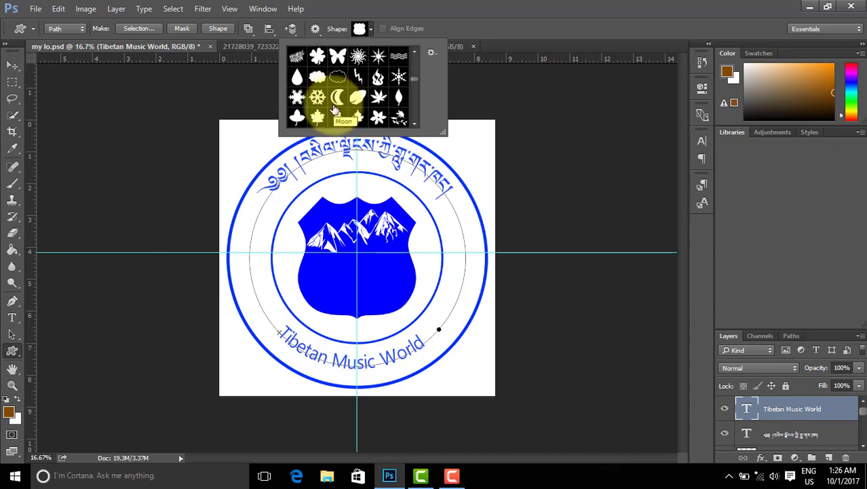
{"action": "left_click", "coordinate": [298, 97]}
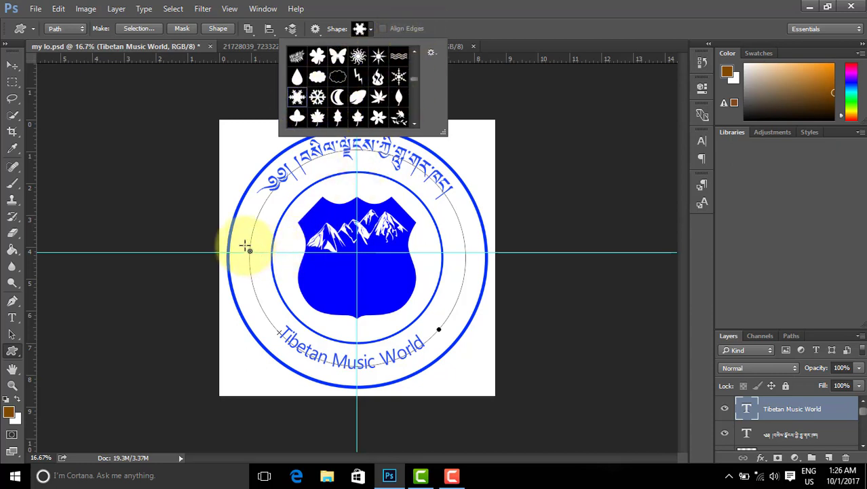
Step: Draw a trial snowflake path at the ring's left edge, then undo it
{"action": "left_click", "coordinate": [250, 244]}
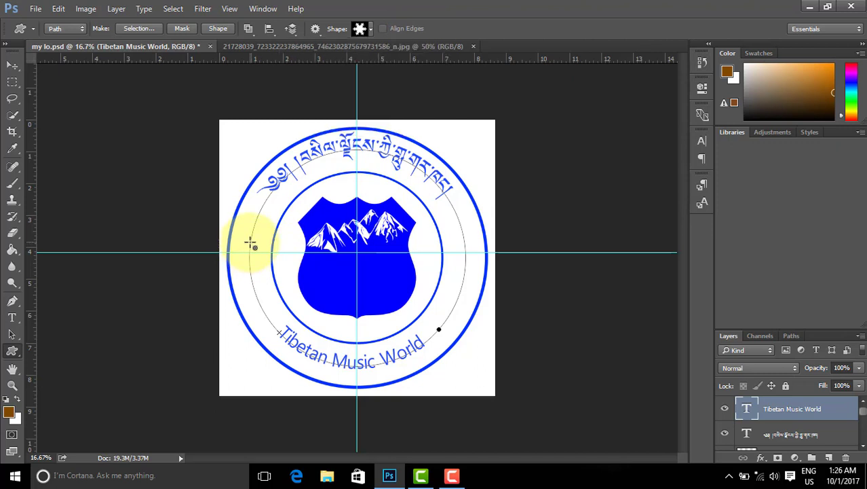
{"action": "left_click_drag", "start_coordinate": [251, 243], "coordinate": [274, 264]}
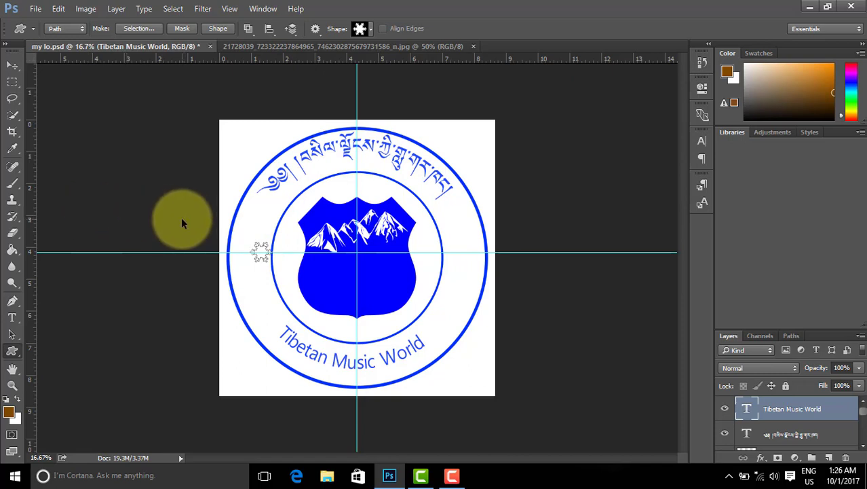
{"action": "key", "text": "ctrl+z"}
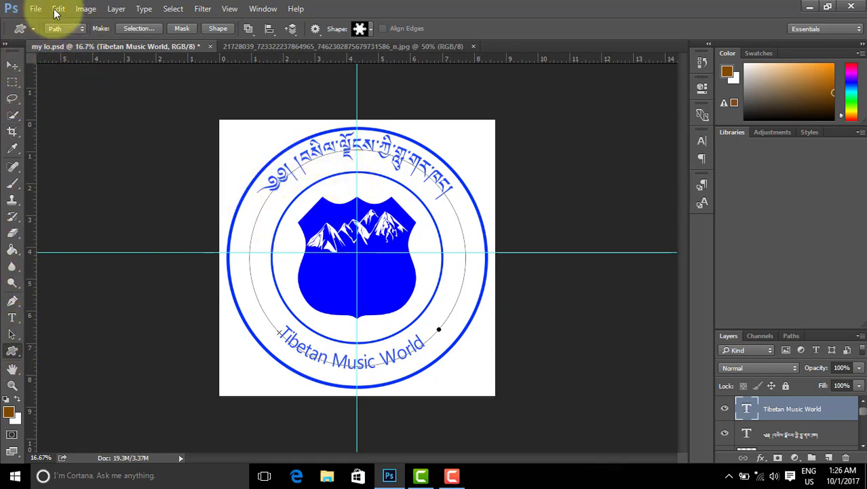
{"action": "left_click", "coordinate": [75, 29]}
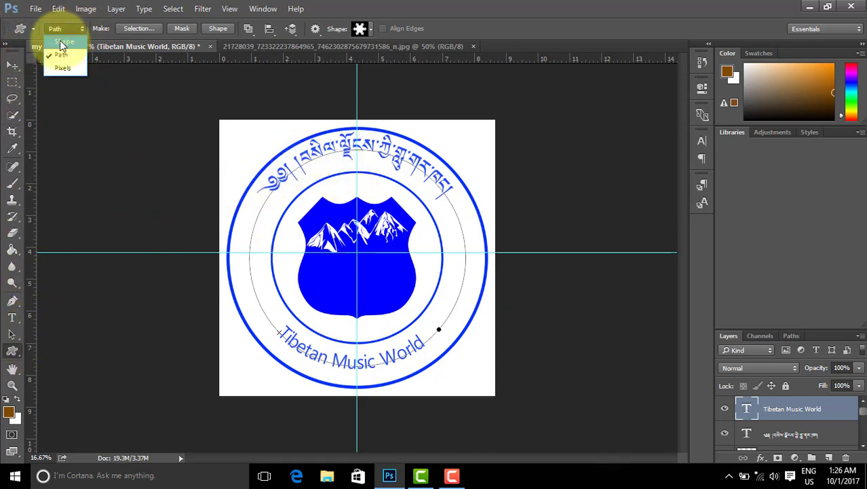
Step: Switch to Shape mode and draw a red-filled snowflake shape layer at the ring's left edge
{"action": "left_click", "coordinate": [61, 38]}
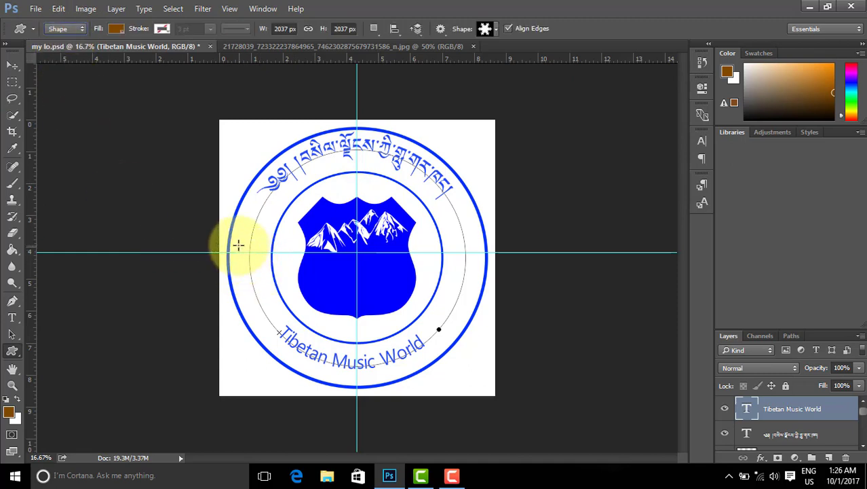
{"action": "left_click_drag", "start_coordinate": [243, 250], "coordinate": [269, 270]}
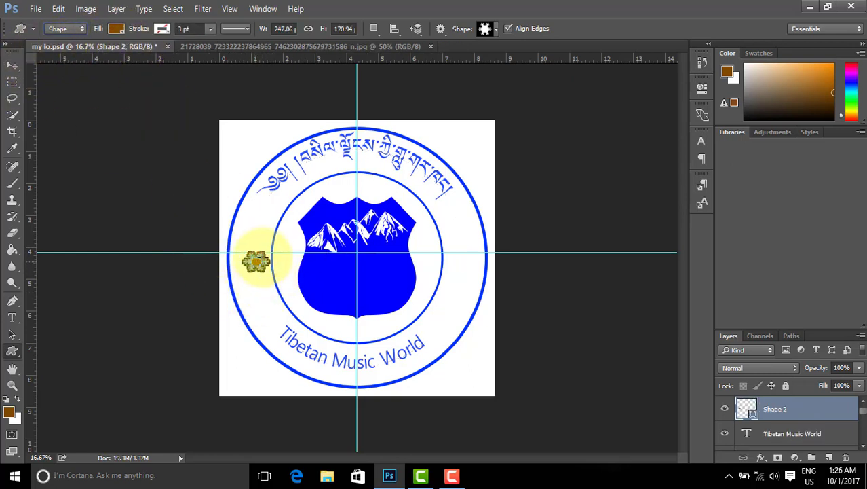
{"action": "left_click", "coordinate": [117, 29]}
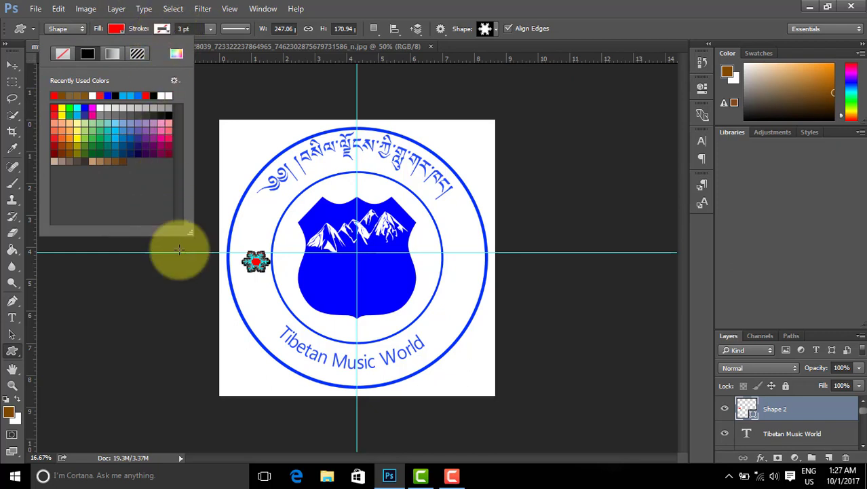
{"action": "left_click", "coordinate": [120, 30]}
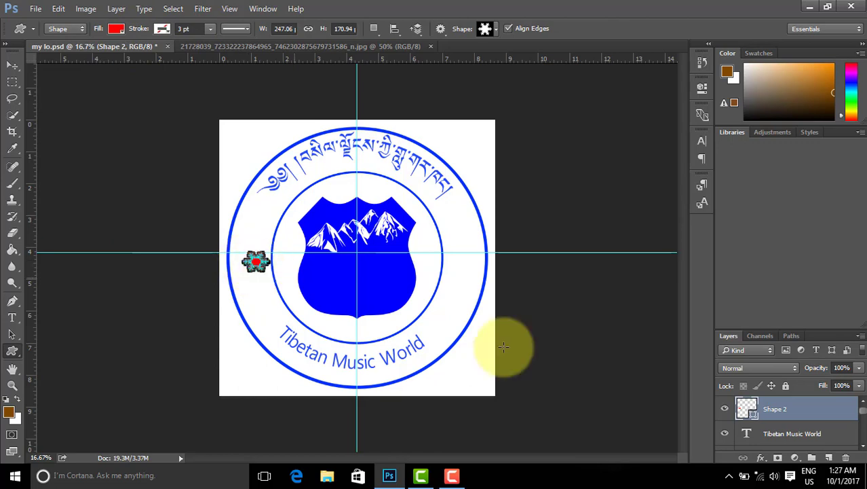
Step: Delete the trial Shape 2 layer and confirm the deletion
{"action": "right_click", "coordinate": [797, 401]}
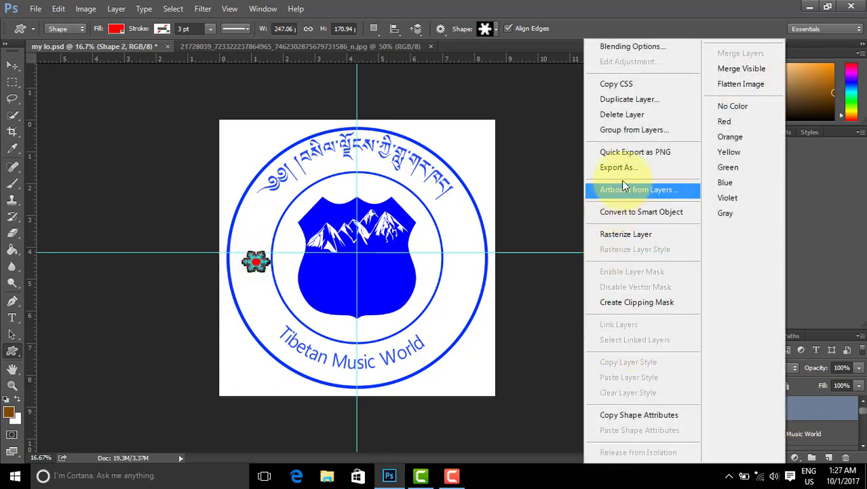
{"action": "left_click", "coordinate": [612, 115]}
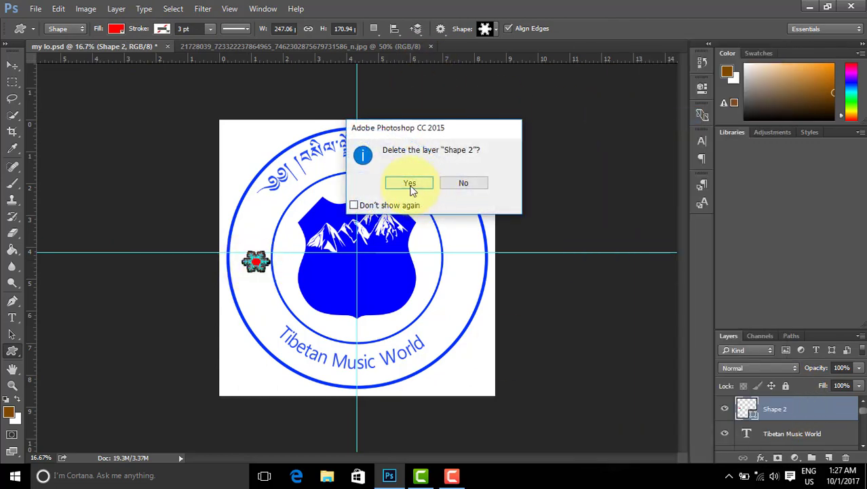
{"action": "left_click", "coordinate": [410, 185]}
Step: Draw a snowflake shape and nudge it onto the ring's left side, level with the guide
{"action": "left_click", "coordinate": [498, 31]}
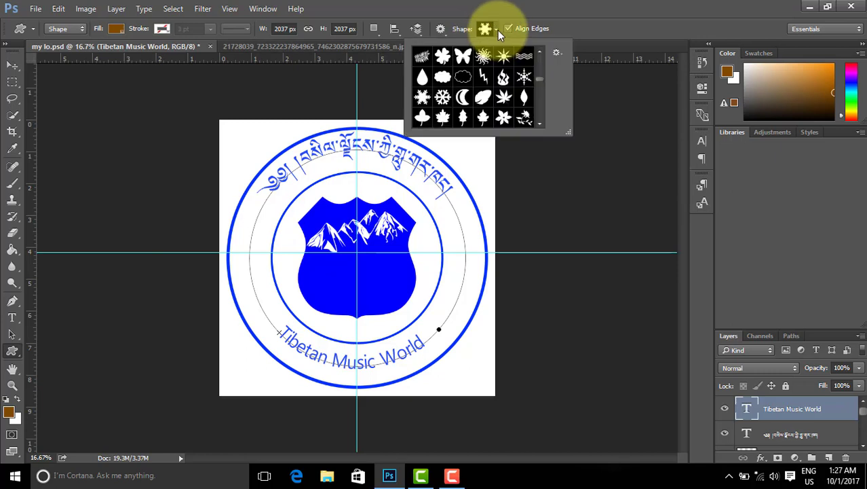
{"action": "left_click", "coordinate": [442, 96]}
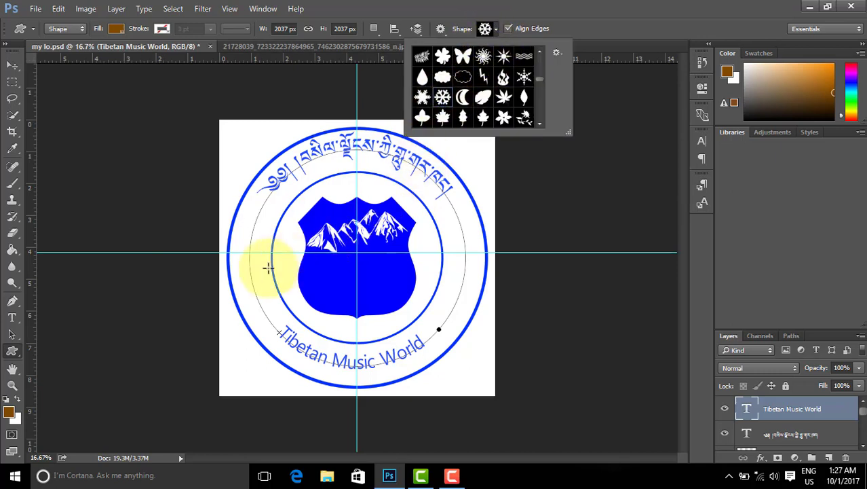
{"action": "left_click", "coordinate": [243, 243]}
{"action": "left_click_drag", "start_coordinate": [243, 245], "coordinate": [269, 264]}
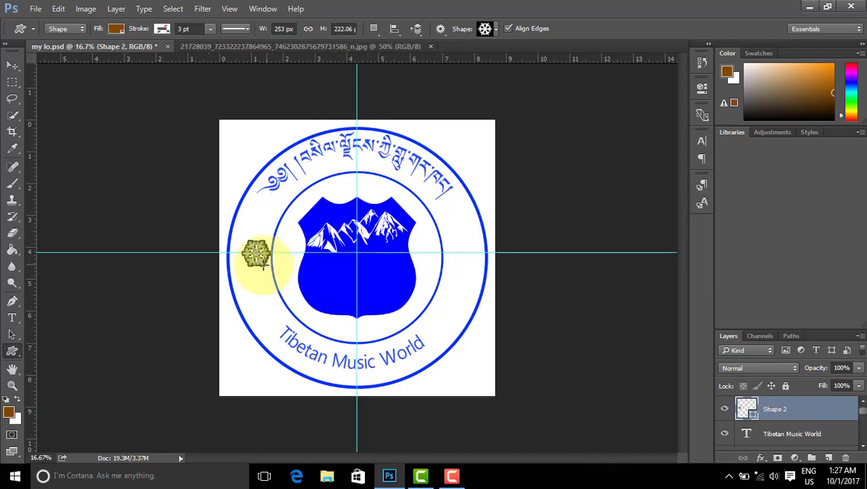
{"action": "left_click", "coordinate": [16, 71]}
{"action": "left_click", "coordinate": [244, 253]}
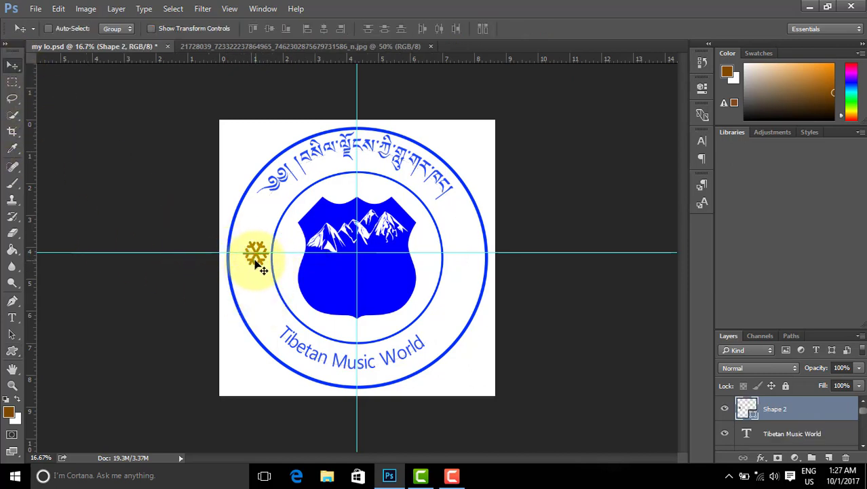
{"action": "left_click_drag", "start_coordinate": [256, 265], "coordinate": [252, 262]}
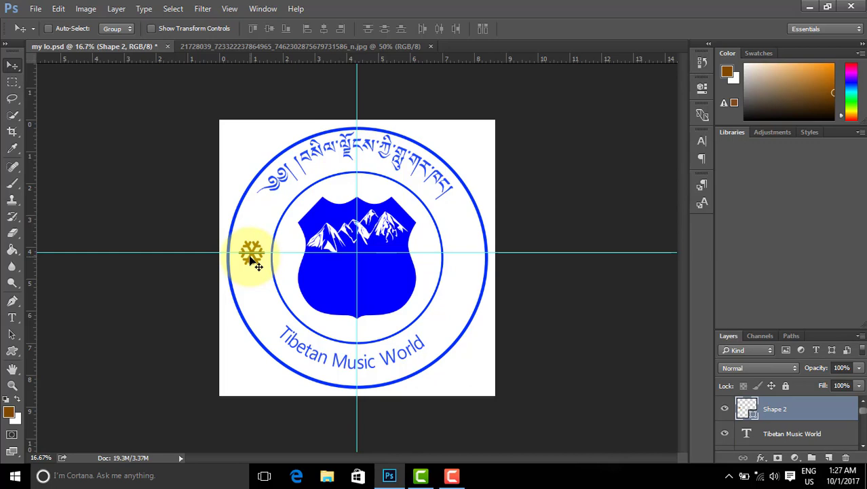
Step: Change the snowflake layer's fill colour to bright blue #0030fe
{"action": "double_click", "coordinate": [754, 420]}
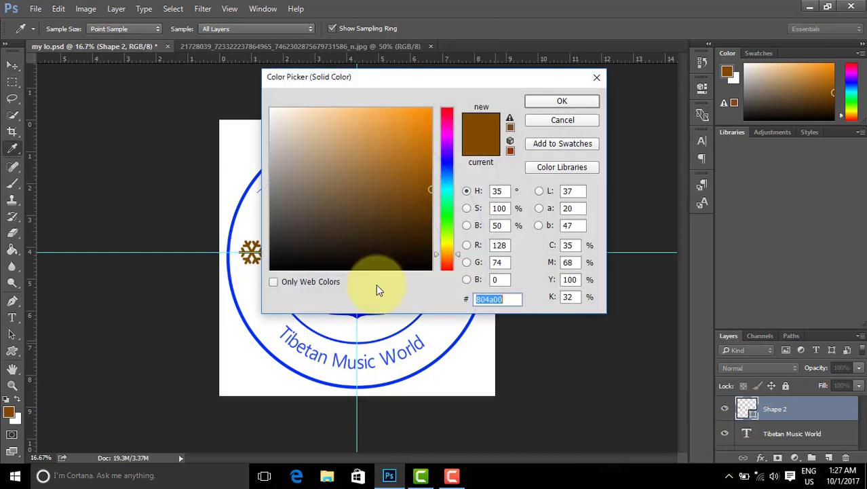
{"action": "left_click_drag", "start_coordinate": [442, 113], "coordinate": [452, 118]}
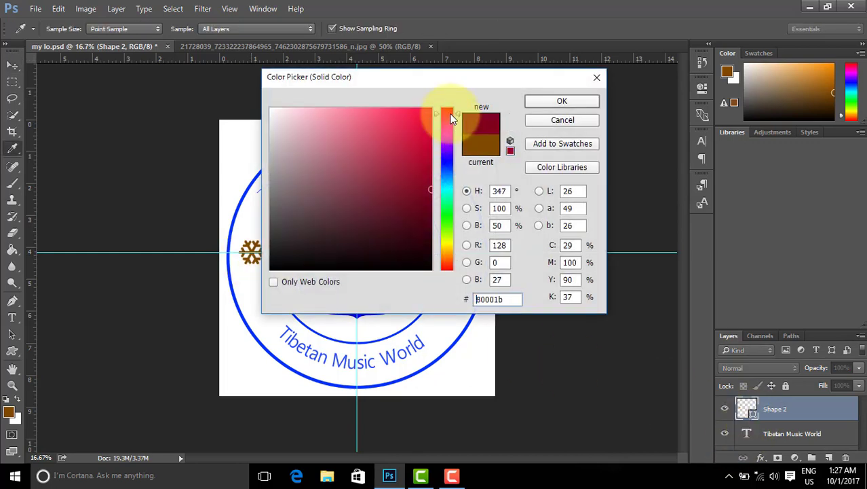
{"action": "left_click", "coordinate": [446, 167]}
{"action": "left_click_drag", "start_coordinate": [411, 144], "coordinate": [439, 106]}
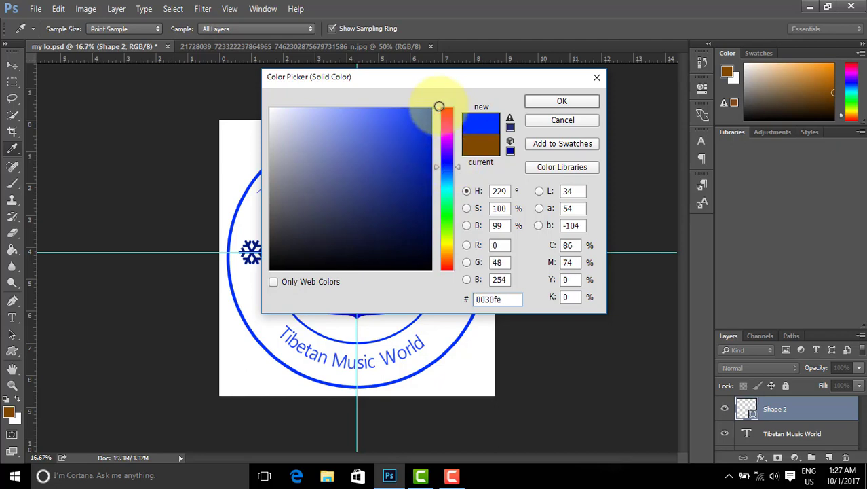
{"action": "left_click", "coordinate": [562, 101]}
{"action": "key", "text": "v"}
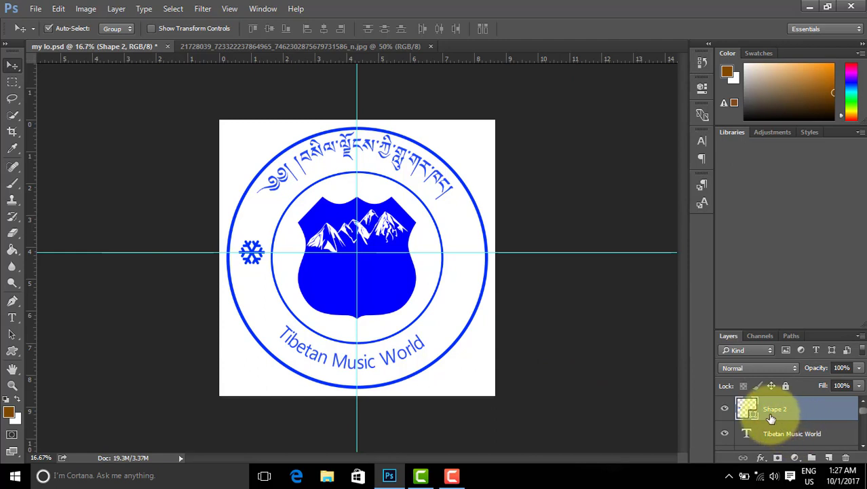
Step: Duplicate the blue snowflake onto the ring's right side and clear all guides
{"action": "key", "text": "ctrl+j"}
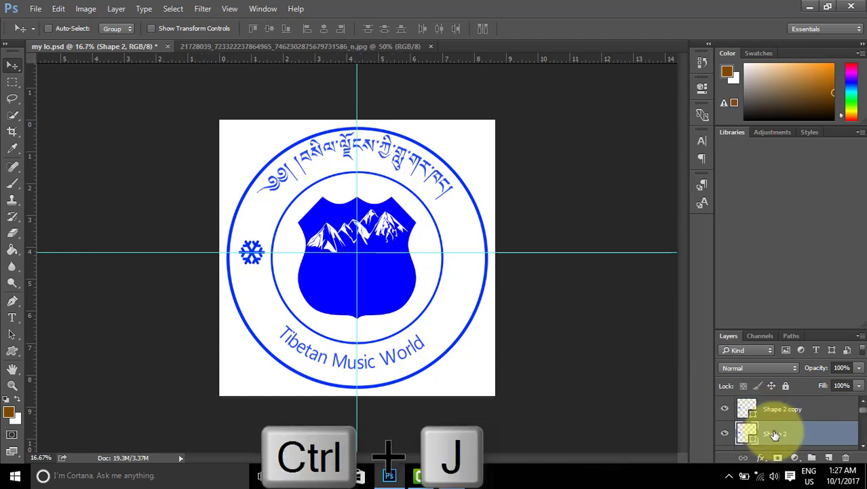
{"action": "left_click", "coordinate": [773, 414]}
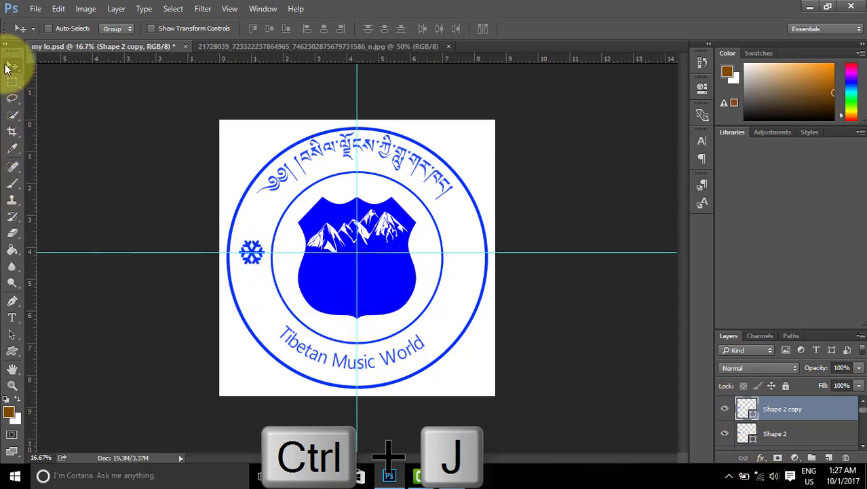
{"action": "left_click_drag", "start_coordinate": [251, 252], "coordinate": [458, 256]}
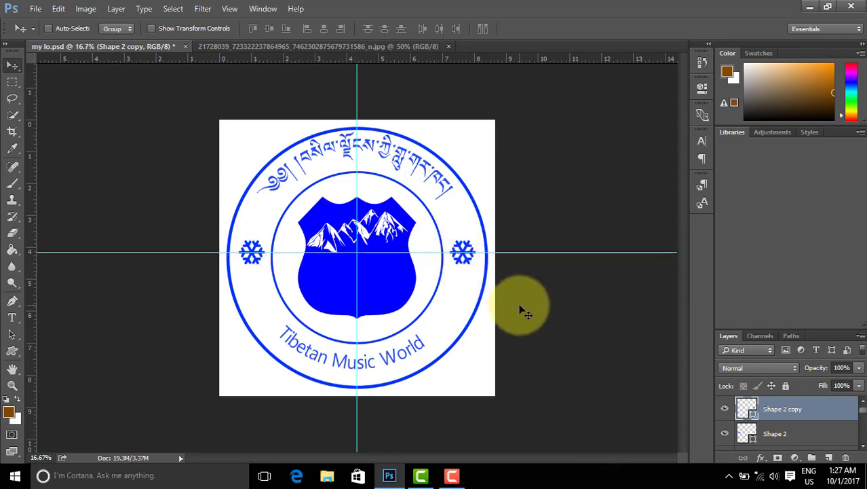
{"action": "left_click", "coordinate": [229, 9]}
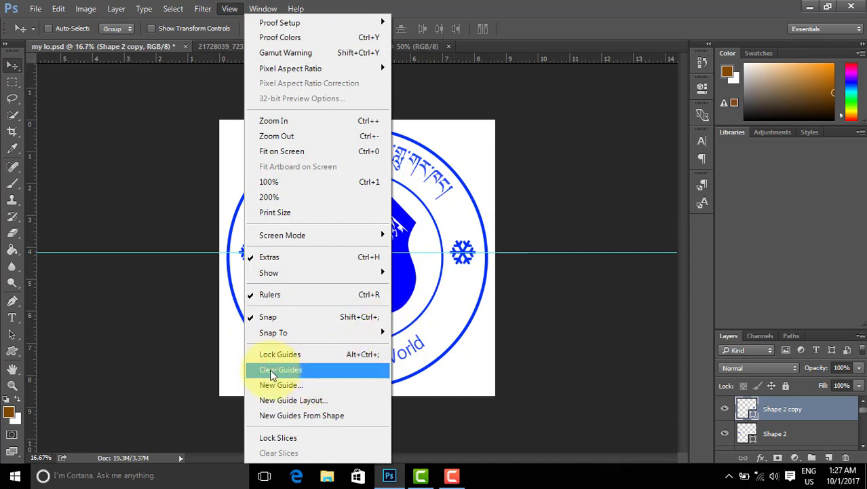
{"action": "left_click", "coordinate": [293, 372]}
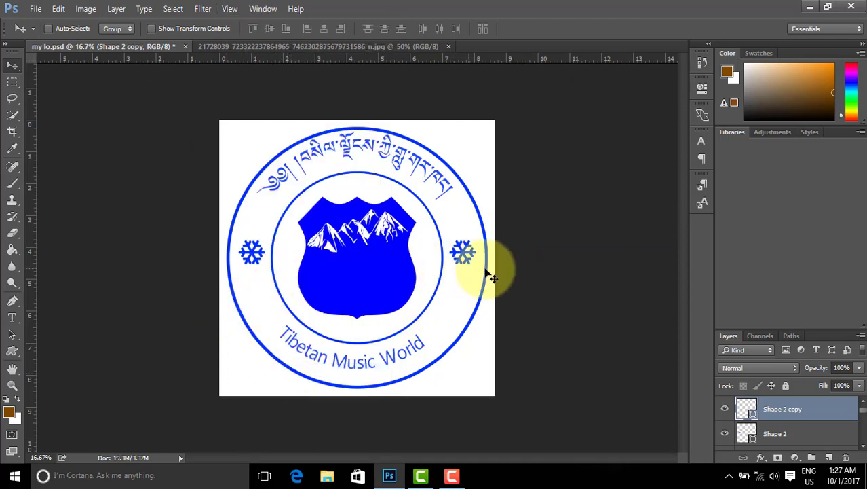